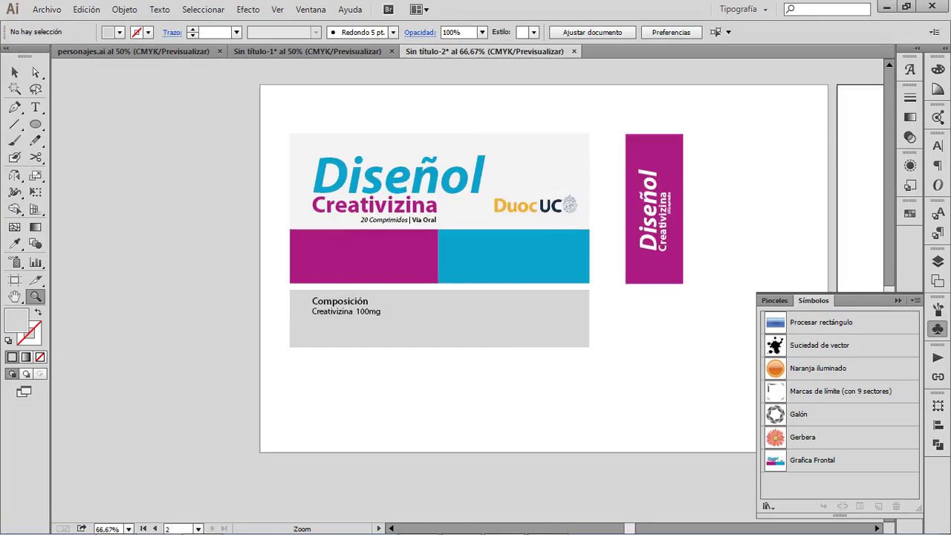
# Step: Examine the packaging layout in outline view, selecting the front panel's text lines, and return to preview with the character settings shown
pyautogui.hotkey('ctrl', 'y')
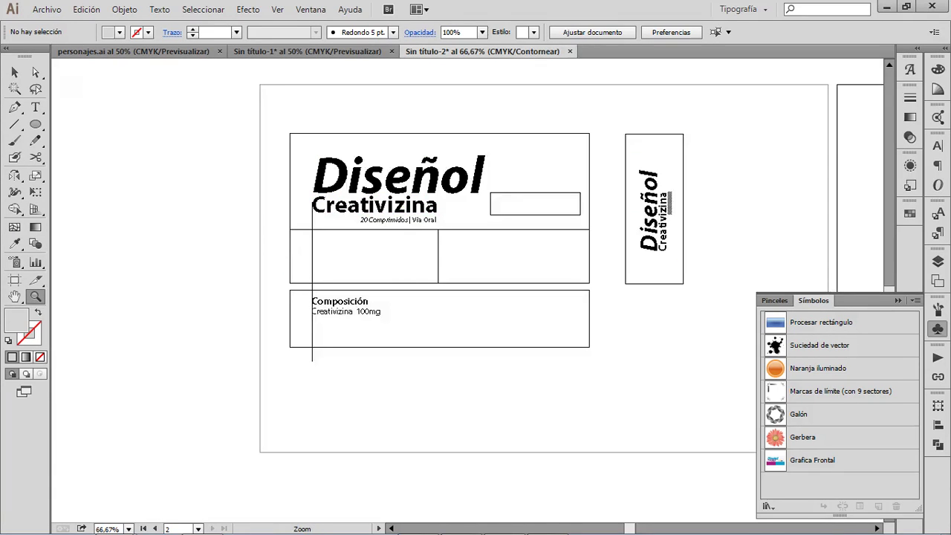
pyautogui.click(21, 73)
pyautogui.click(401, 176)
pyautogui.click(394, 205)
pyautogui.click(398, 220)
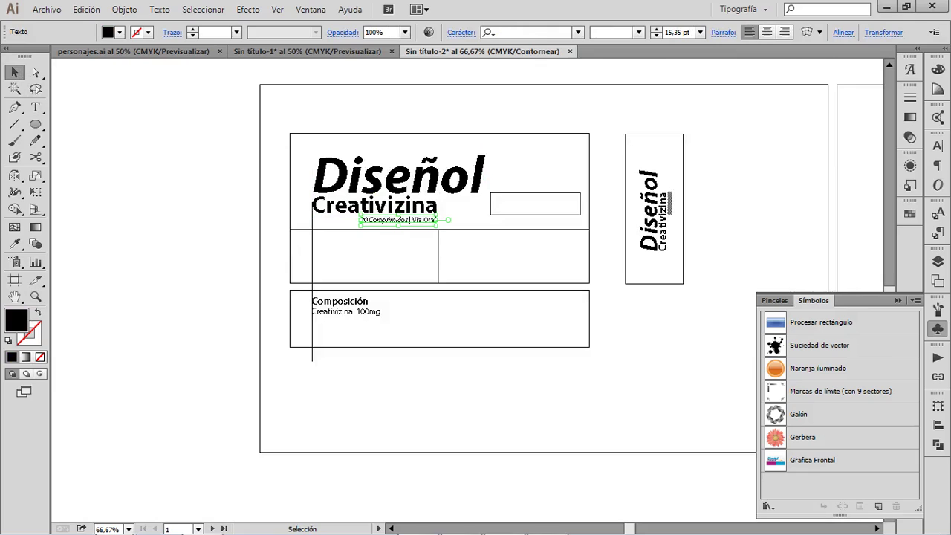
pyautogui.press('a')
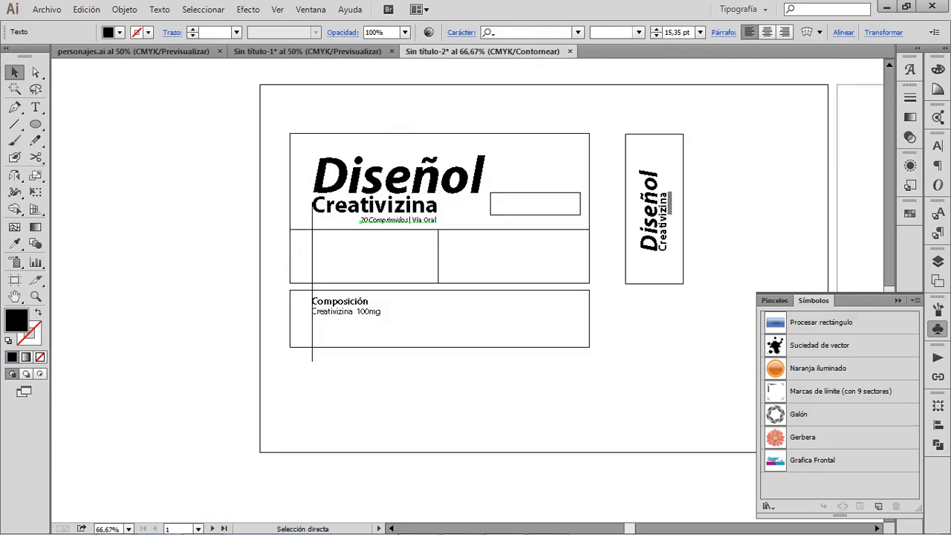
pyautogui.hotkey('ctrl', 't')
pyautogui.hotkey('ctrl', 'y')
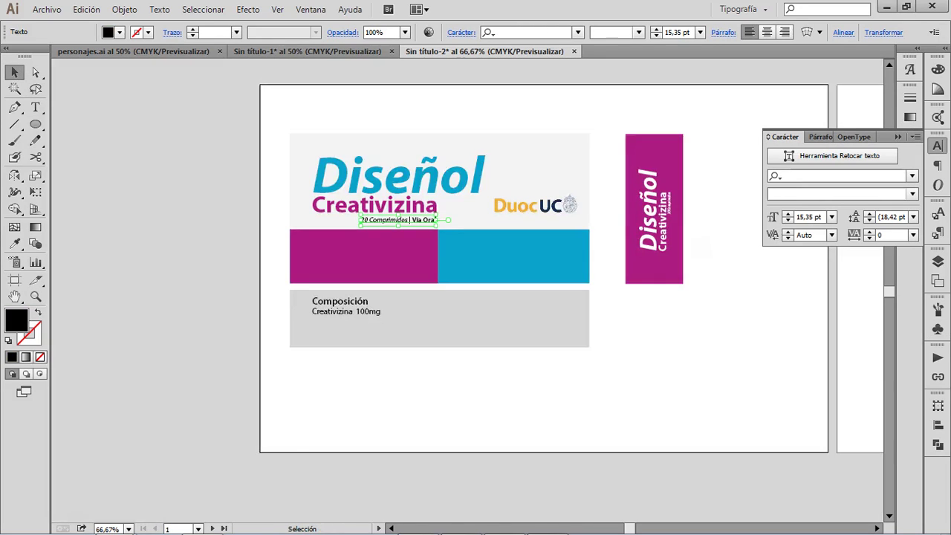
pyautogui.click(654, 264)
pyautogui.moveTo(654, 264); pyautogui.dragTo(641, 265)
pyautogui.moveTo(654, 223); pyautogui.dragTo(621, 223)
pyautogui.hotkey('ctrl', 'z')
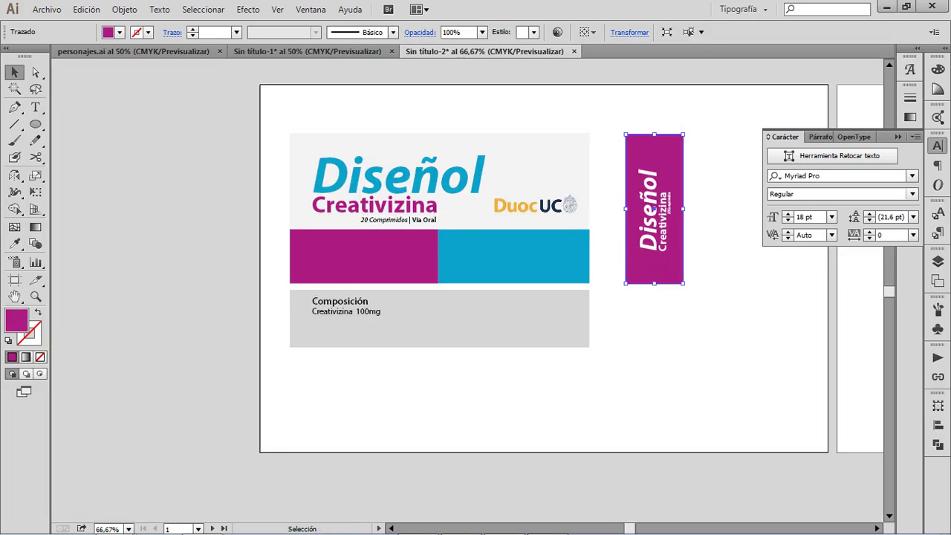
# Step: Move the magenta side panel together with its texts next to the front panel
pyautogui.moveTo(702, 126); pyautogui.dragTo(630, 272)
pyautogui.click(636, 312)
# Step: Examine the side panel's texts and its spacing from the front panel up close
pyautogui.press('z')
pyautogui.click(614, 282)
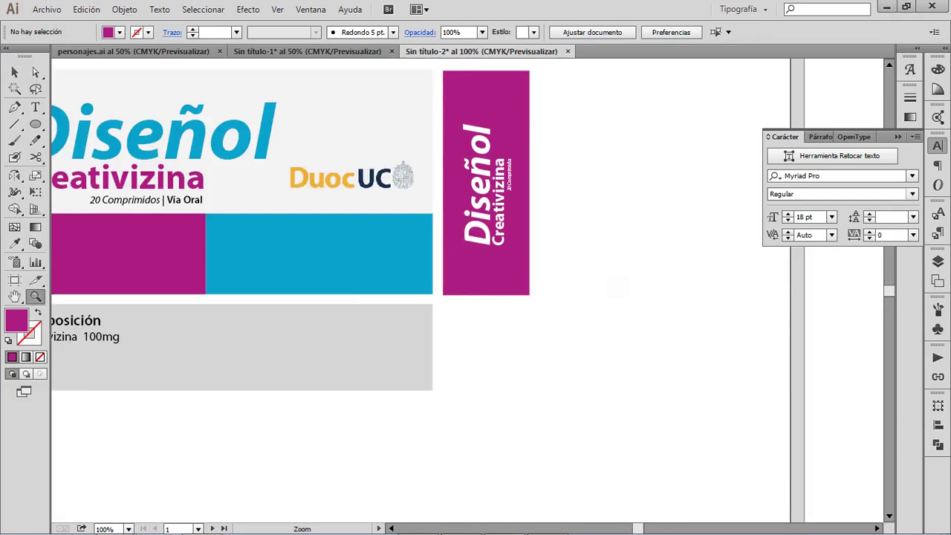
pyautogui.click(580, 168)
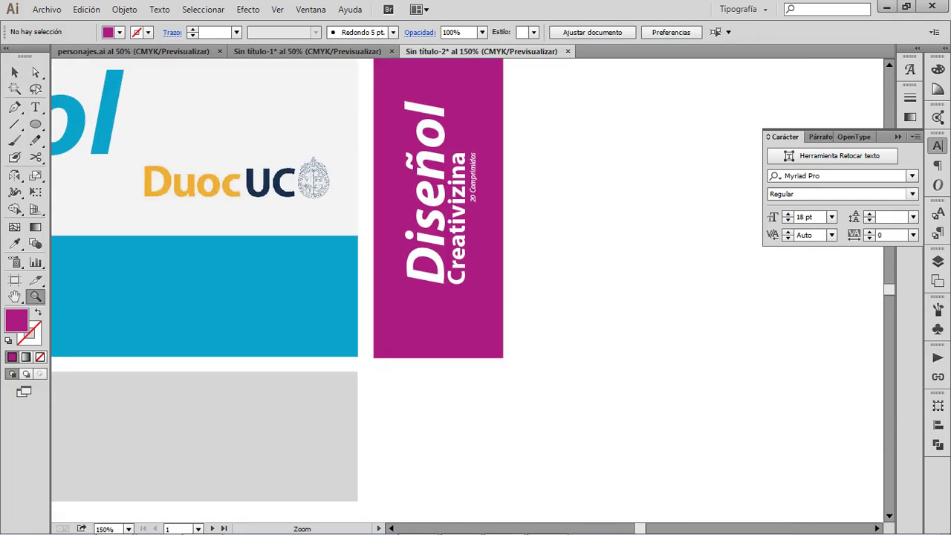
pyautogui.hotkey('ctrl', '-')
pyautogui.hotkey('ctrl', '-')
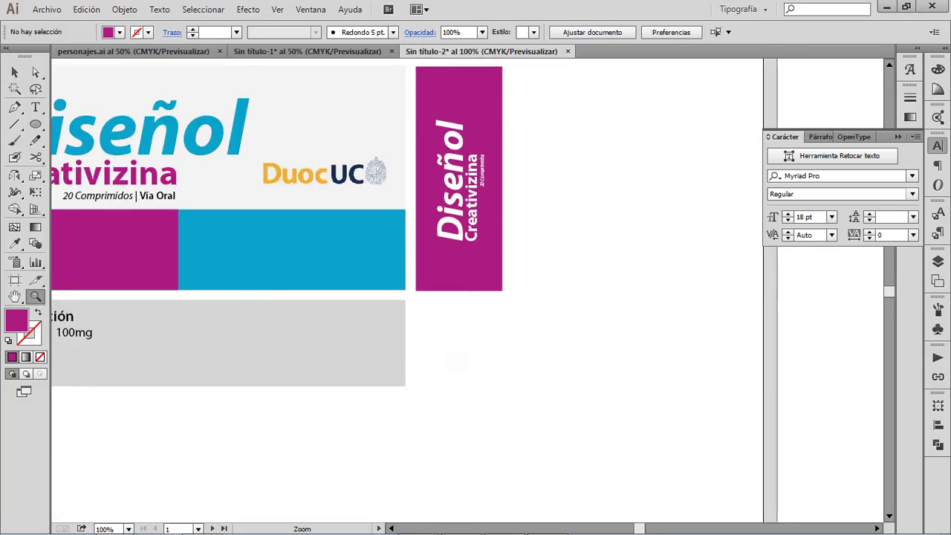
pyautogui.click(461, 261)
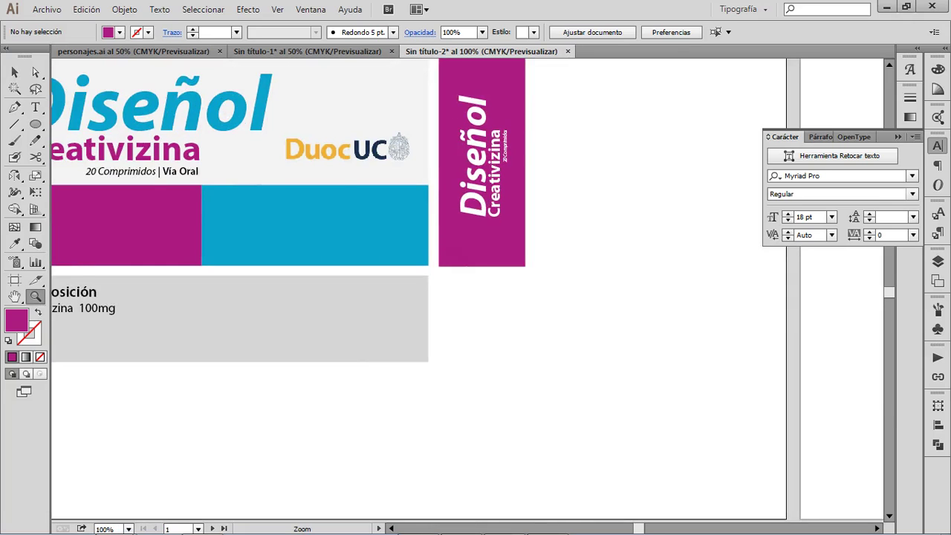
pyautogui.press('v')
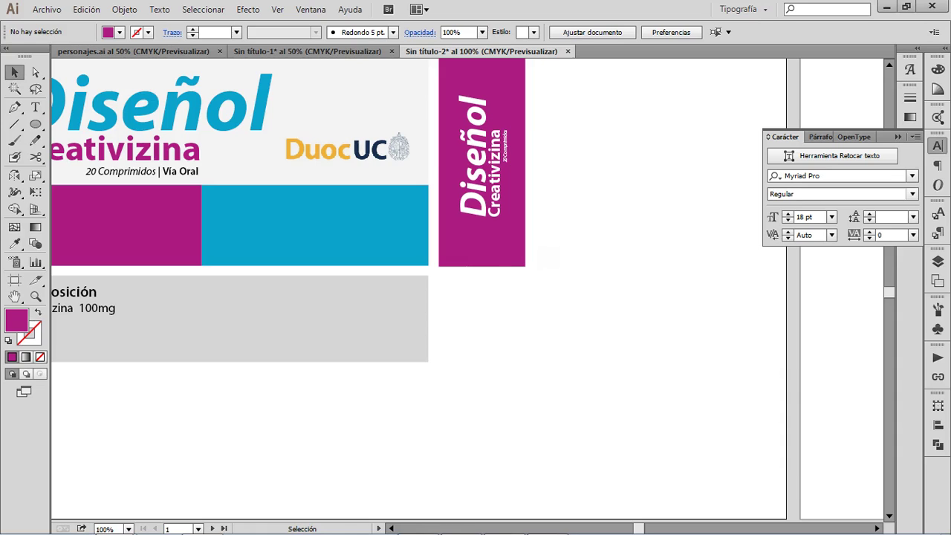
pyautogui.scroll(3, 416, 289)
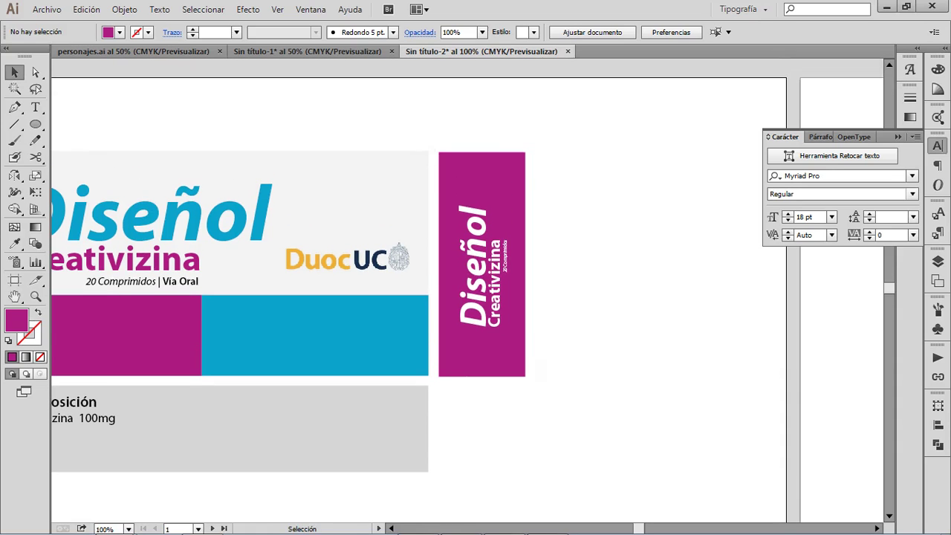
pyautogui.hotkey('ctrl', '-')
pyautogui.press('z')
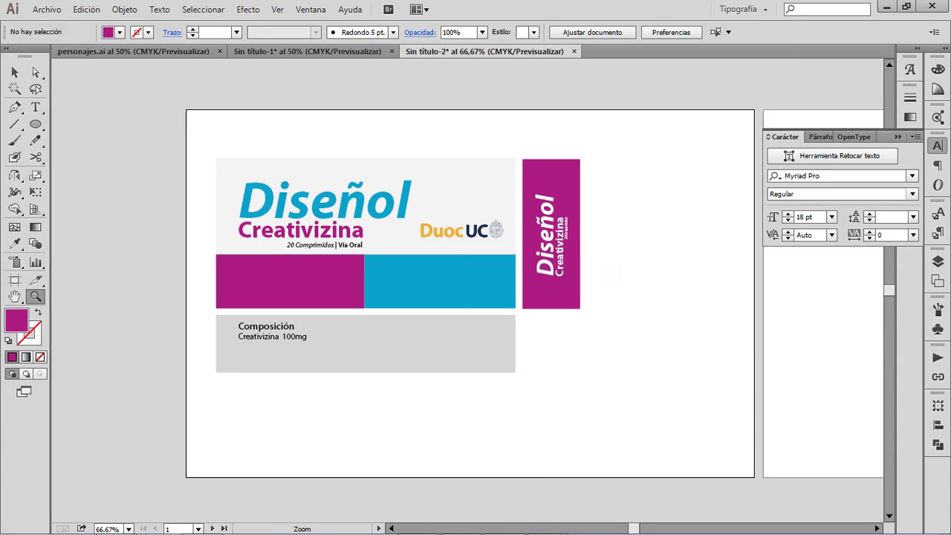
# Step: Duplicate the front panel's light grey background rectangle and place the copy on the second artboard
pyautogui.click(14, 72)
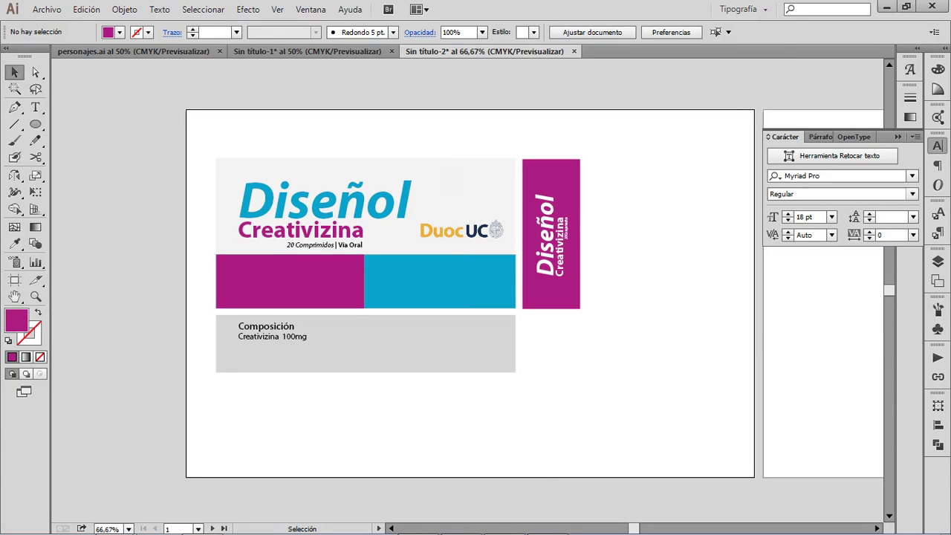
pyautogui.click(453, 182)
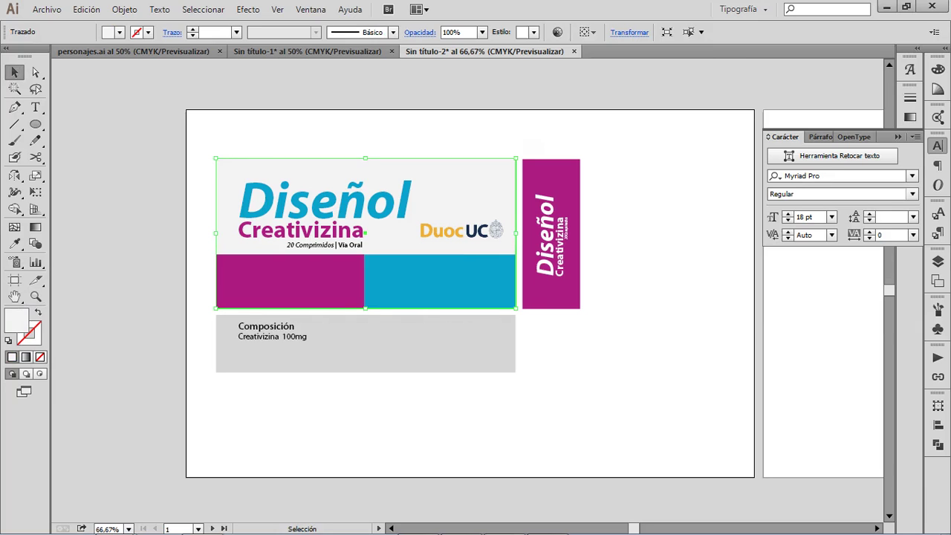
pyautogui.moveTo(486, 178); pyautogui.dragTo(544, 158)
pyautogui.press('a')
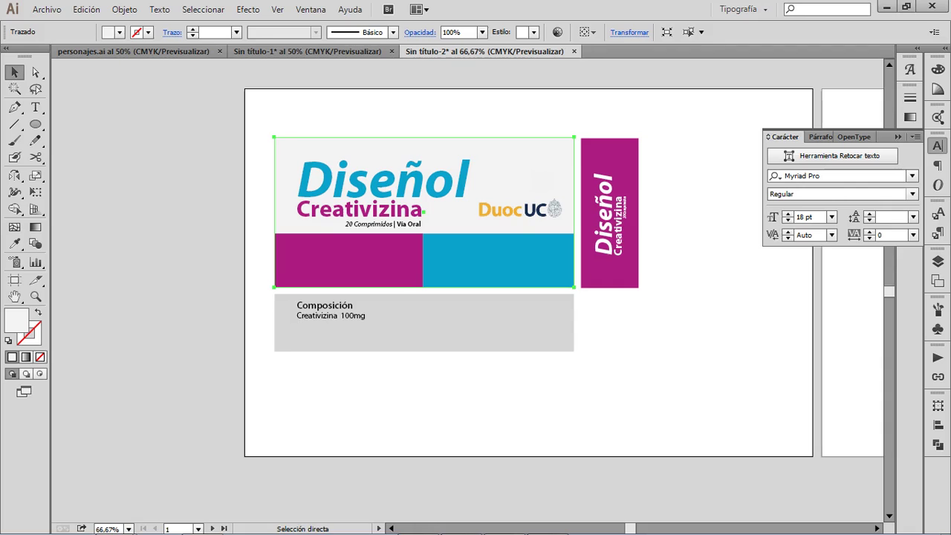
pyautogui.hotkey('ctrl', 'v')
pyautogui.moveTo(541, 182); pyautogui.dragTo(396, 110)
pyautogui.moveTo(367, 190); pyautogui.dragTo(717, 336)
pyautogui.moveTo(669, 369); pyautogui.dragTo(656, 273)
pyautogui.moveTo(657, 273); pyautogui.dragTo(807, 279)
# Step: Delete the stray vertical path that extends from the front panel's texts down past the composition panel
pyautogui.press('space')
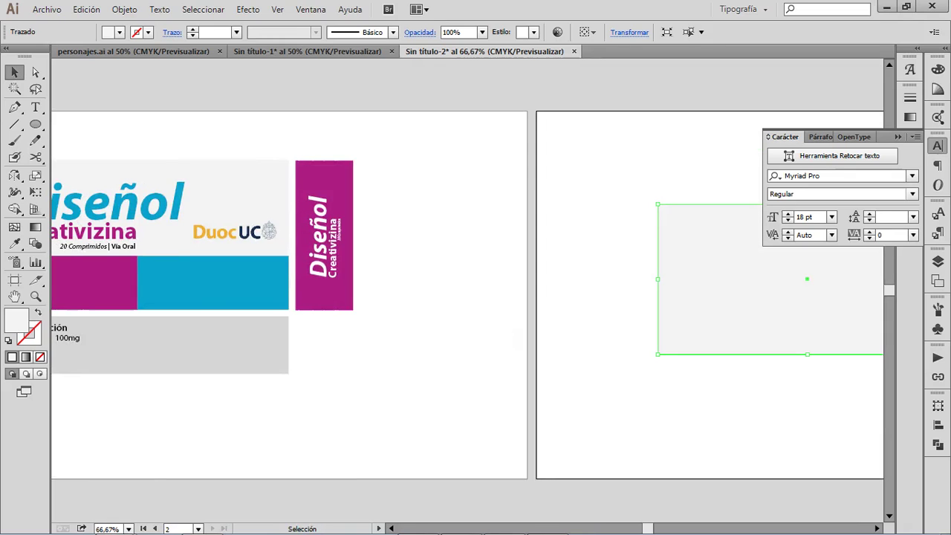
pyautogui.press('space')
pyautogui.moveTo(518, 327); pyautogui.dragTo(671, 339)
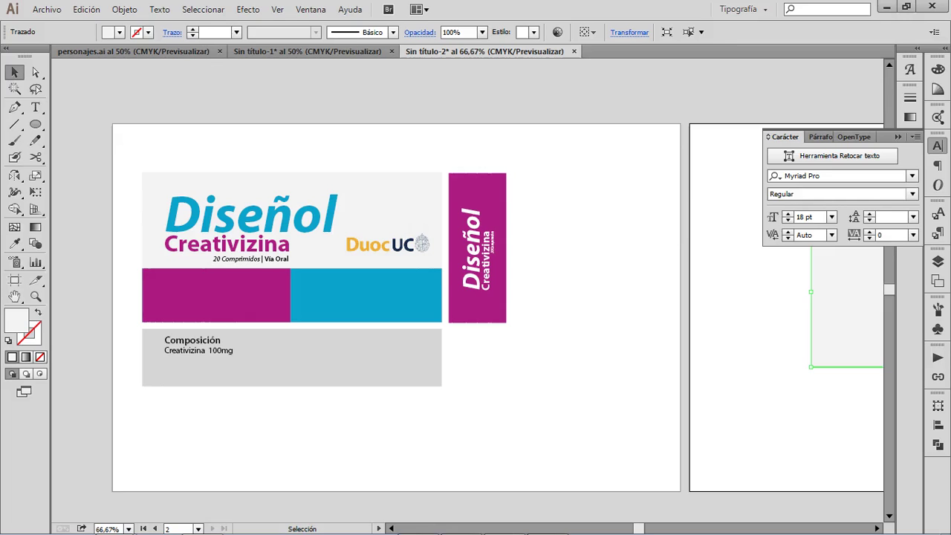
pyautogui.moveTo(133, 176); pyautogui.dragTo(443, 322)
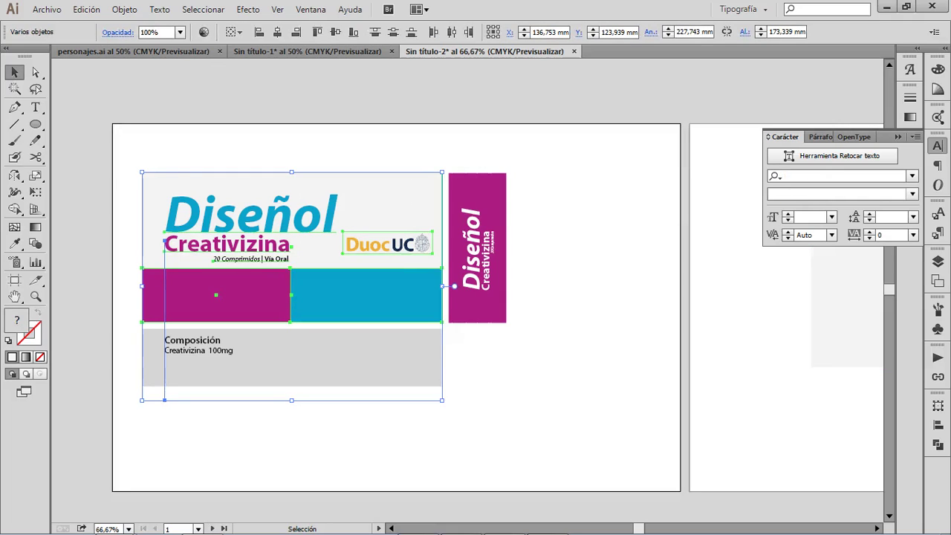
pyautogui.moveTo(183, 404); pyautogui.dragTo(156, 394)
pyautogui.press('Delete')
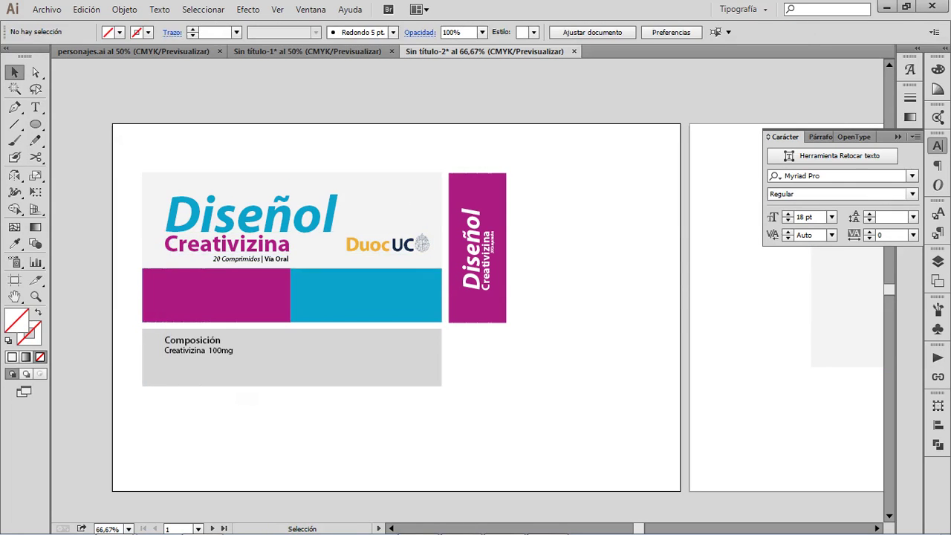
# Step: Select all of the front panel's artwork, including its background, colour blocks, texts and logo
pyautogui.moveTo(125, 186); pyautogui.dragTo(444, 324)
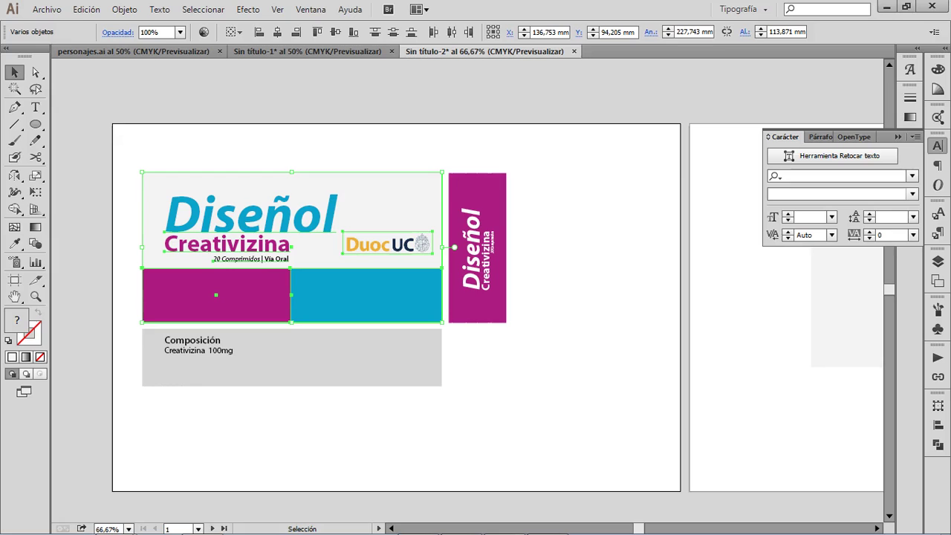
pyautogui.moveTo(615, 332); pyautogui.dragTo(303, 324)
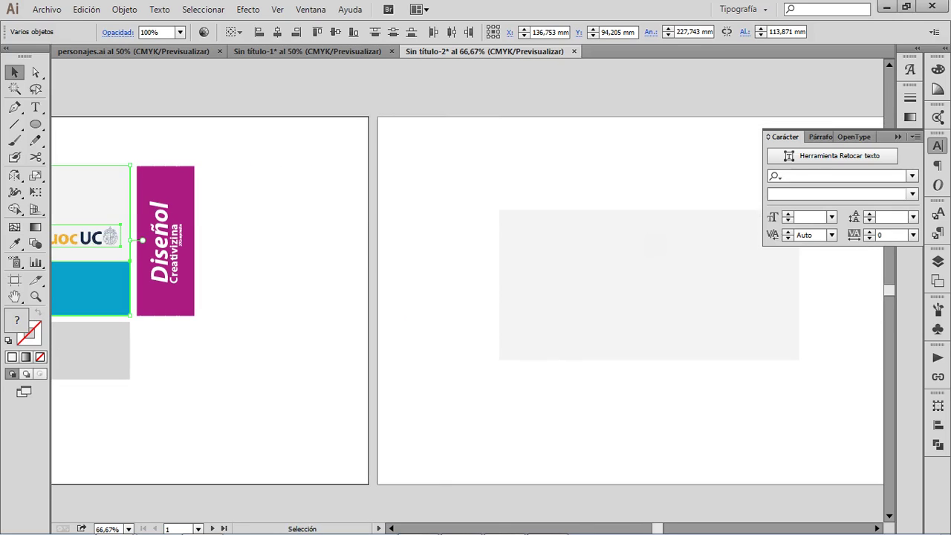
pyautogui.click(653, 259)
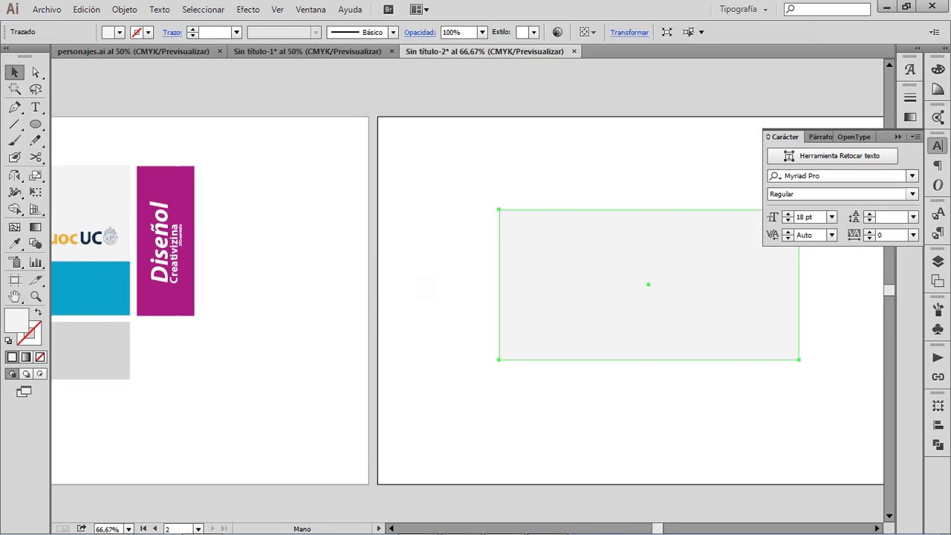
pyautogui.hscroll(-5, 468, 297)
pyautogui.moveTo(96, 159); pyautogui.dragTo(390, 322)
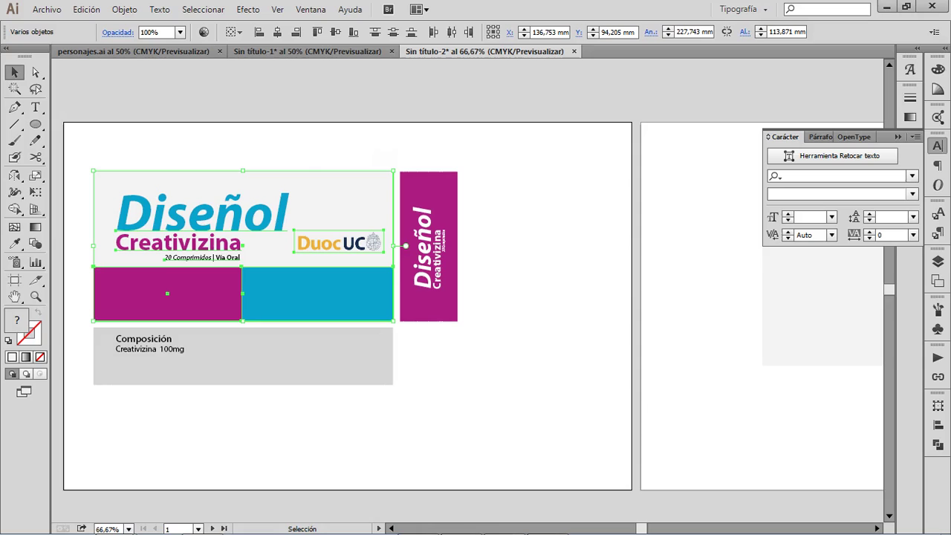
pyautogui.press('a')
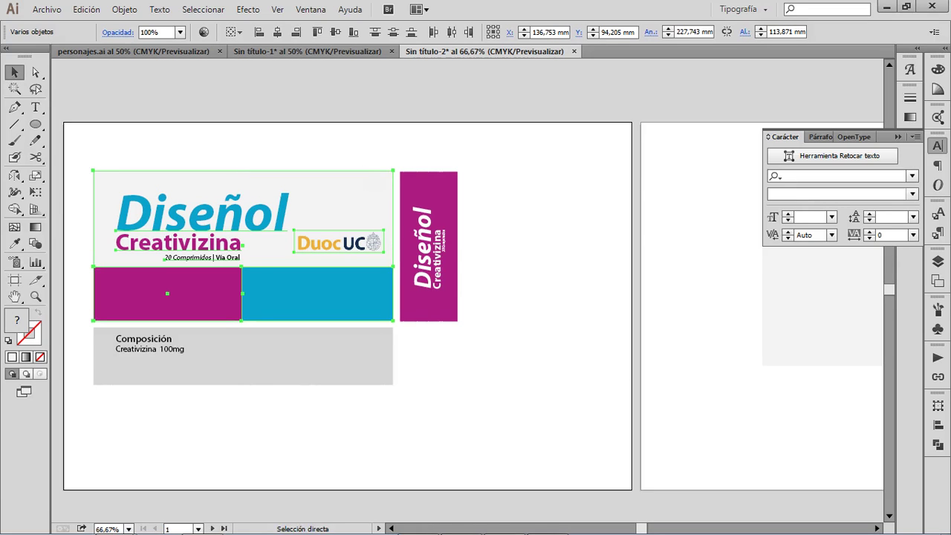
pyautogui.hotkey('ctrl', 'y')
pyautogui.hotkey('ctrl', 'y')
pyautogui.moveTo(701, 360); pyautogui.dragTo(625, 336)
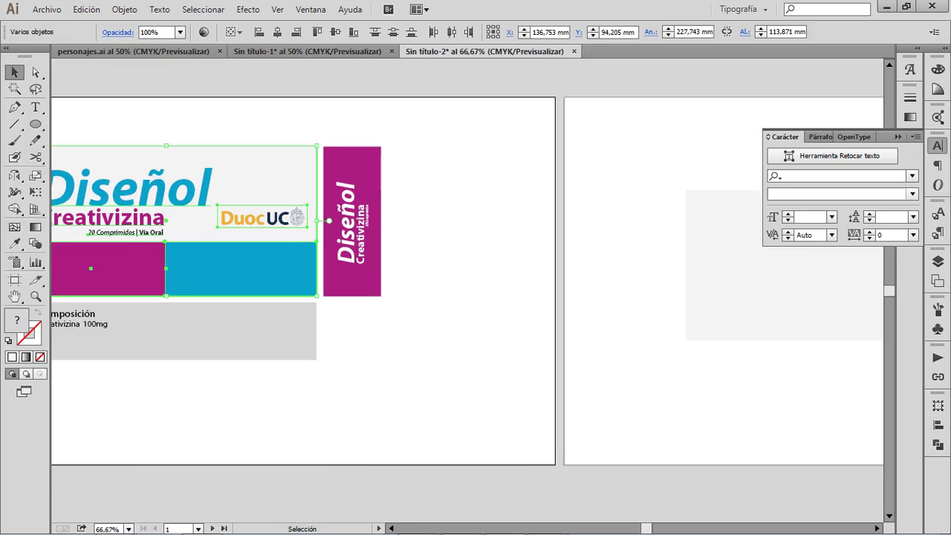
pyautogui.moveTo(616, 341); pyautogui.dragTo(804, 348)
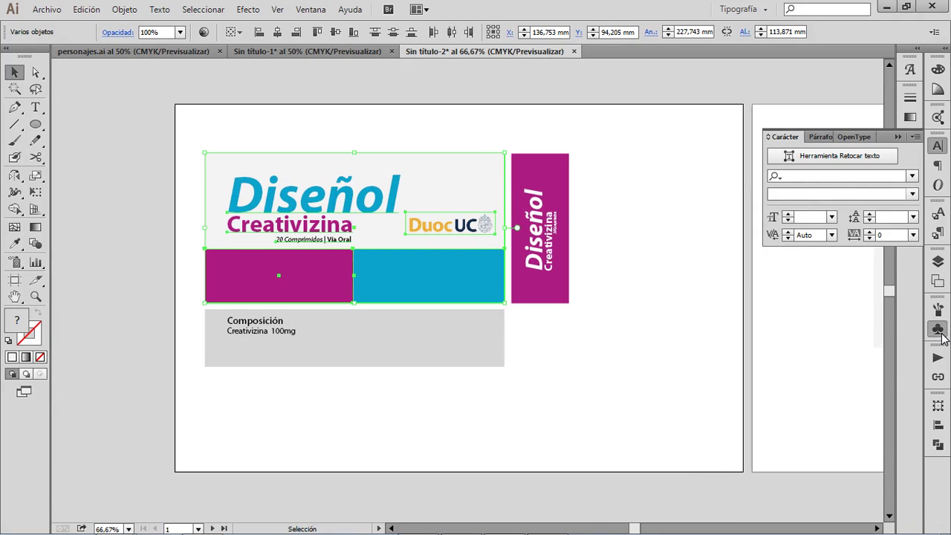
# Step: Delete the existing Grafica Frontal symbol from the symbol library
pyautogui.click(938, 327)
pyautogui.click(839, 460)
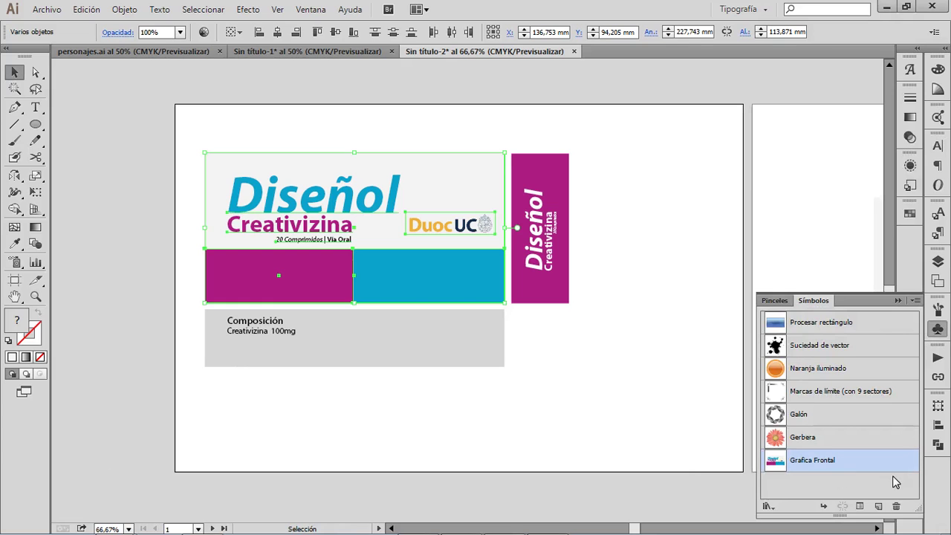
pyautogui.click(895, 505)
pyautogui.click(481, 293)
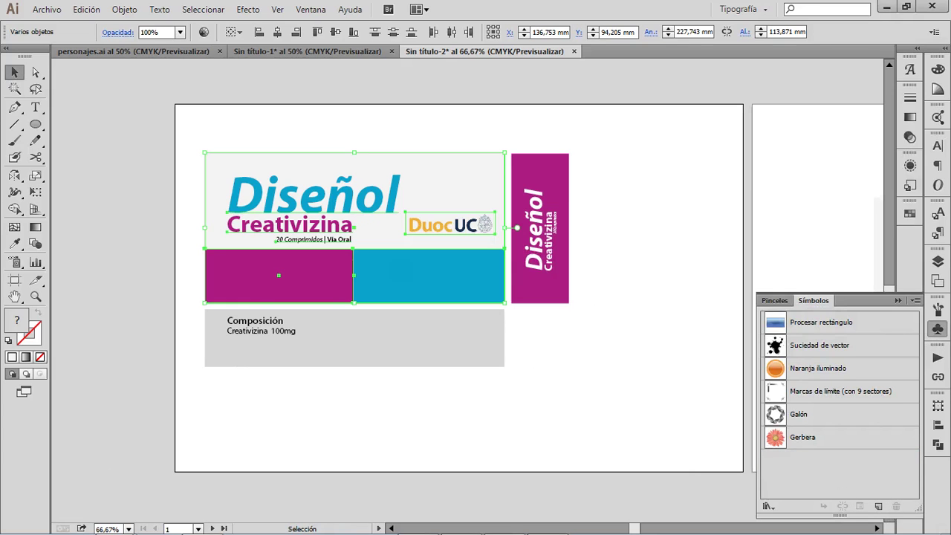
# Step: Create a symbol named GRAFICA FRONTAL from the selected front panel artwork
pyautogui.moveTo(383, 227); pyautogui.dragTo(810, 474)
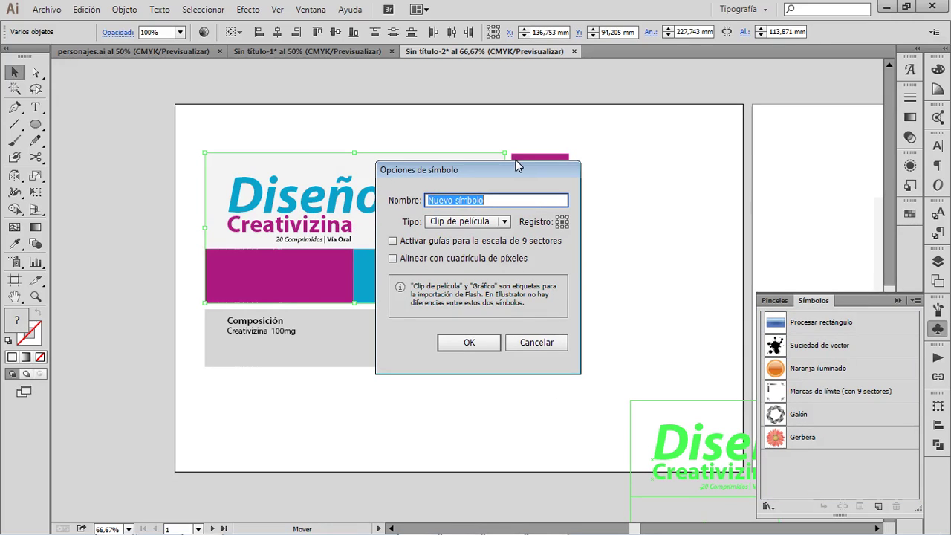
pyautogui.write('GRAFICA FRONTAL')
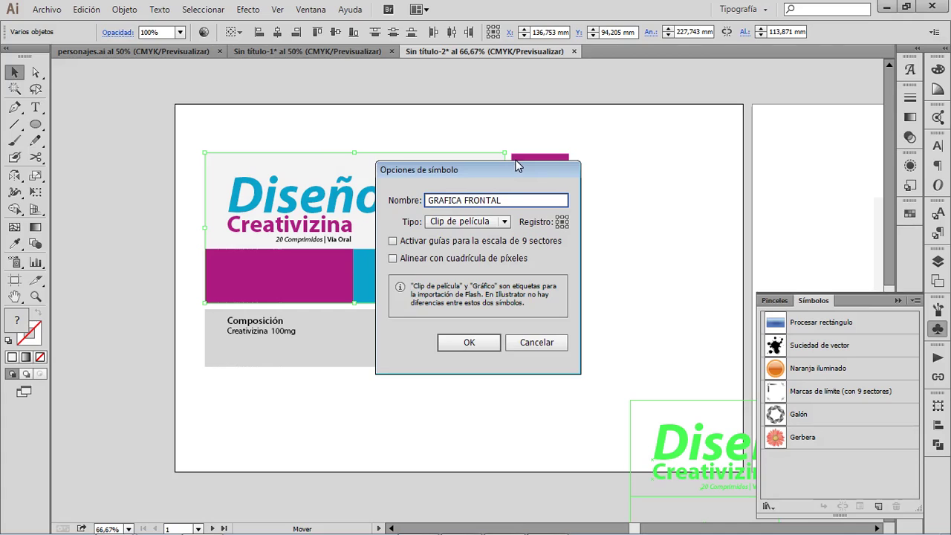
pyautogui.press('Return')
# Step: Select the light grey rectangle on the second artboard
pyautogui.moveTo(355, 227); pyautogui.dragTo(133, 217)
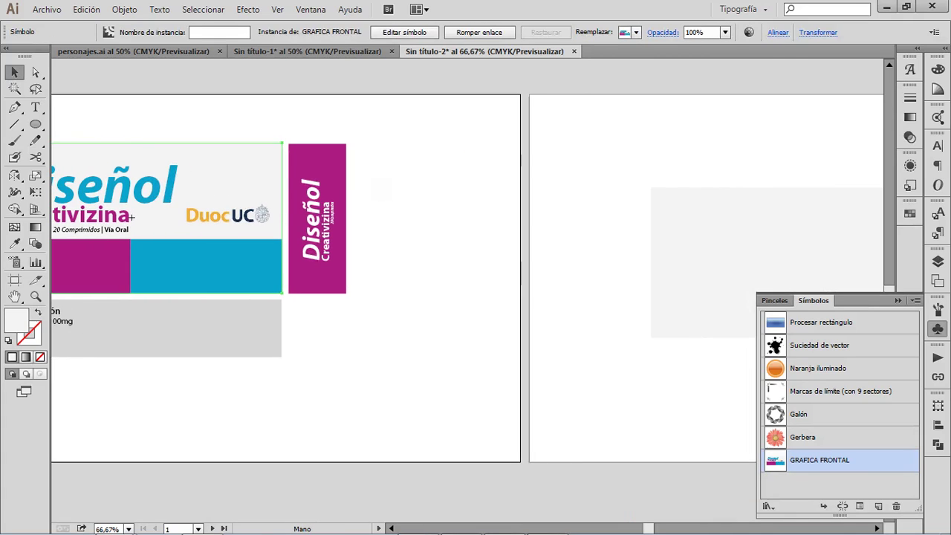
pyautogui.click(777, 265)
pyautogui.moveTo(777, 265); pyautogui.dragTo(487, 241)
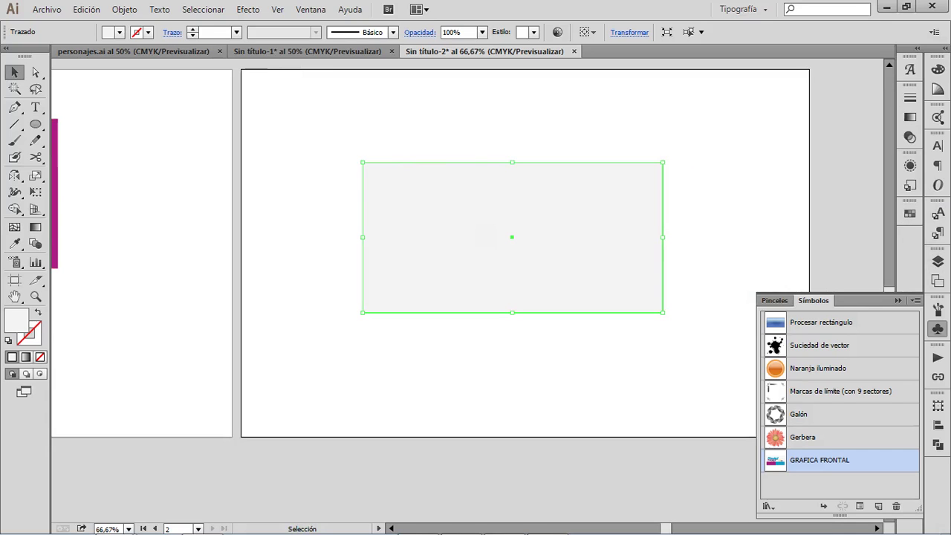
pyautogui.click(248, 11)
pyautogui.moveTo(435, 90)
pyautogui.click(562, 93)
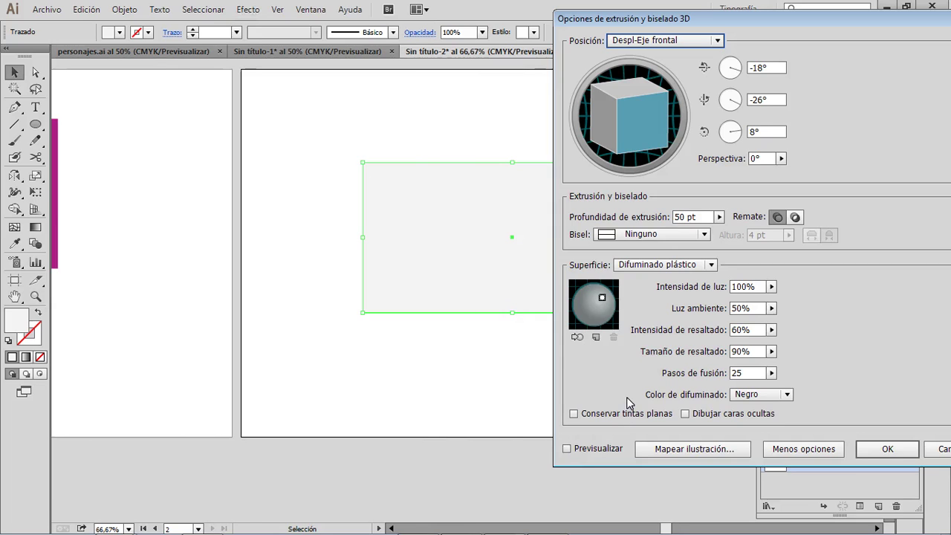
pyautogui.click(937, 450)
# Step: Apply the 3D Extrude & Bevel effect to the light grey rectangle with the live preview enabled
pyautogui.press('space')
pyautogui.moveTo(502, 329); pyautogui.dragTo(220, 337)
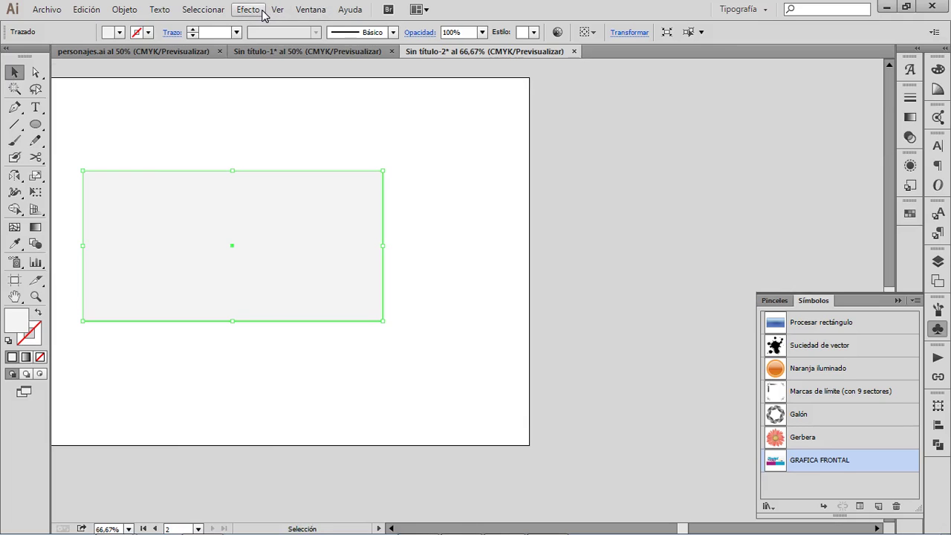
pyautogui.click(249, 11)
pyautogui.moveTo(272, 89)
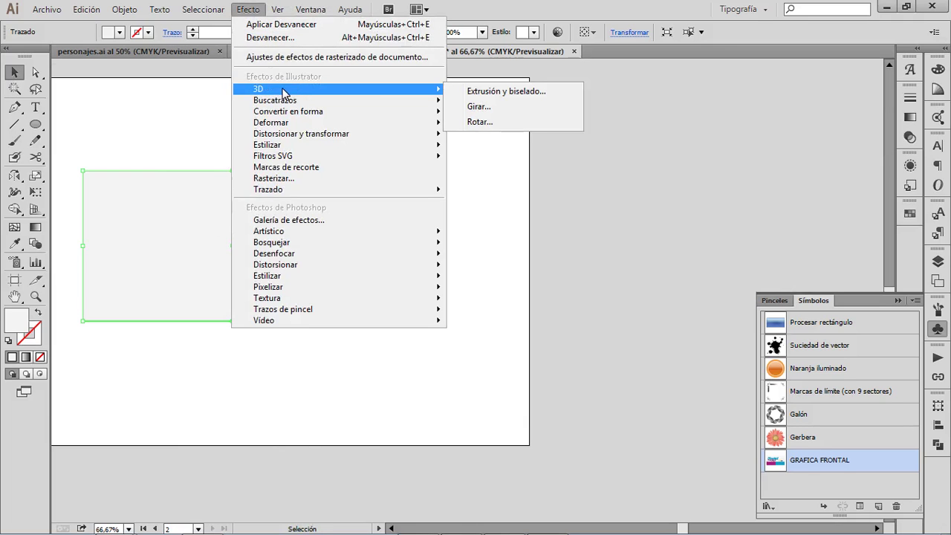
pyautogui.click(506, 91)
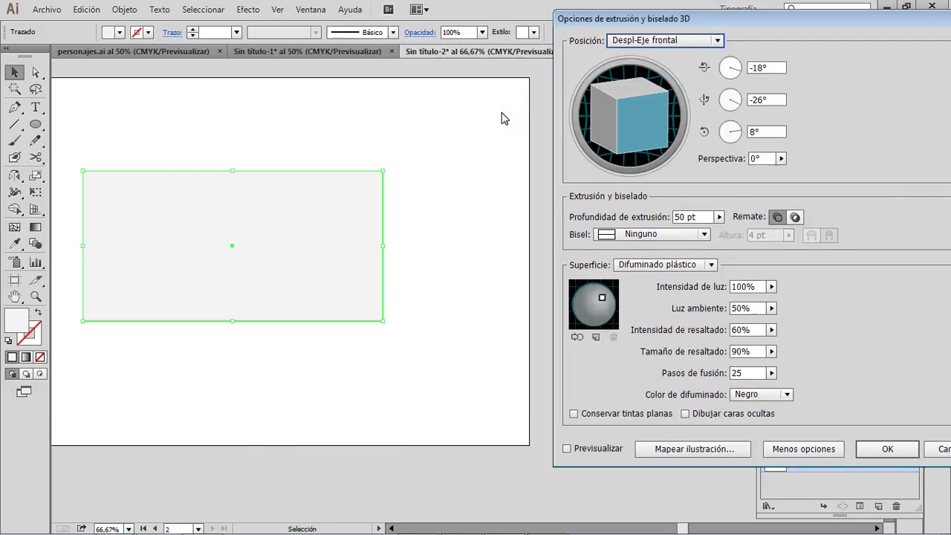
pyautogui.click(567, 448)
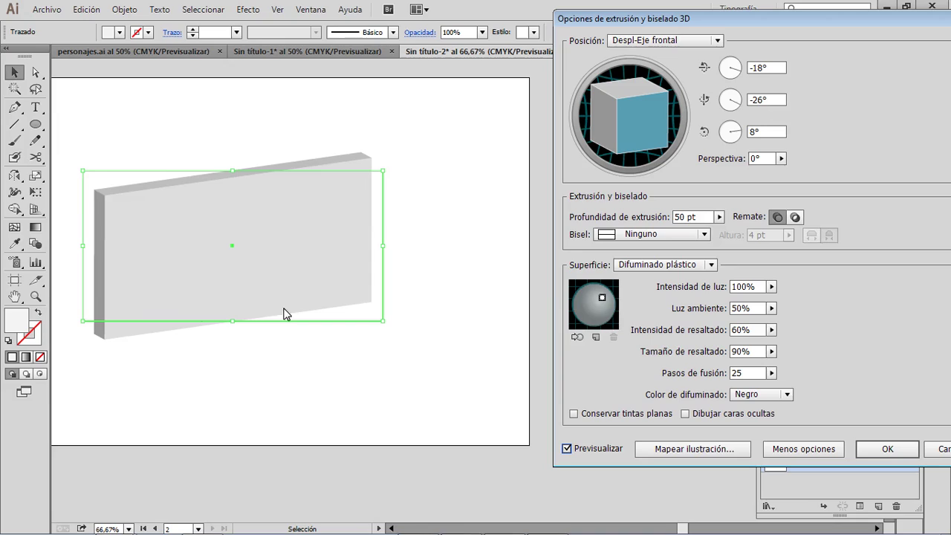
# Step: Set the rectangle's extrusion depth to 161 pt
pyautogui.click(685, 217)
pyautogui.click(703, 216)
pyautogui.press('Up')
pyautogui.press('Up')
pyautogui.press('Up')
pyautogui.press('Up')
pyautogui.press('Up')
pyautogui.press('Up')
pyautogui.press('Up')
pyautogui.press('Up')
pyautogui.press('Up')
pyautogui.press('Up')
pyautogui.press('Up')
pyautogui.press('Up')
pyautogui.press('Up')
pyautogui.press('Up')
pyautogui.press('Up')
pyautogui.press('Up')
pyautogui.press('Up')
pyautogui.press('Up')
pyautogui.press('Up')
pyautogui.press('Up')
pyautogui.press('Up')
pyautogui.press('Up')
pyautogui.press('Up')
pyautogui.press('Up')
pyautogui.press('Up')
pyautogui.press('Up')
pyautogui.press('Up')
pyautogui.press('Up')
pyautogui.press('Up')
pyautogui.press('Up')
pyautogui.press('Up')
pyautogui.press('Up')
pyautogui.press('Up')
pyautogui.press('Up')
pyautogui.press('Up')
pyautogui.press('Up')
pyautogui.press('Up')
pyautogui.press('Up')
pyautogui.press('Up')
pyautogui.press('Up')
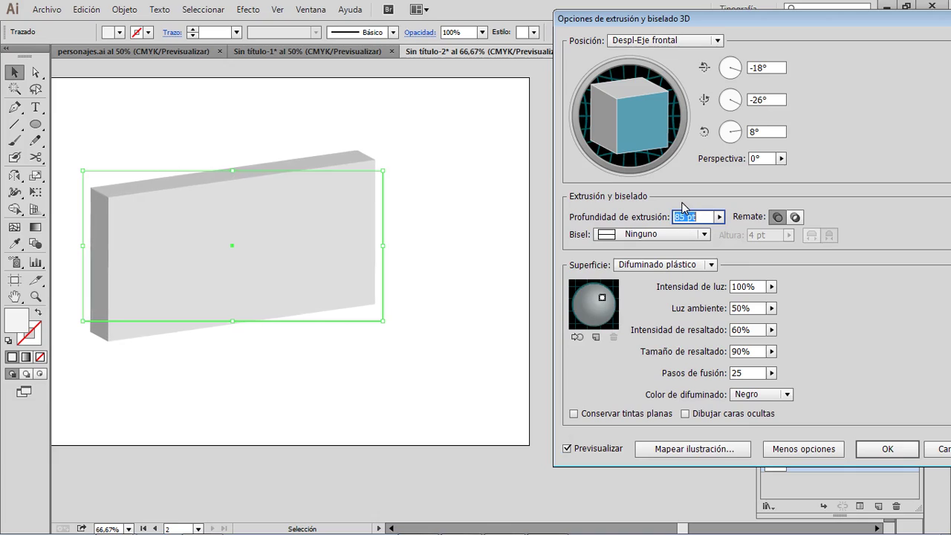
pyautogui.click(704, 216)
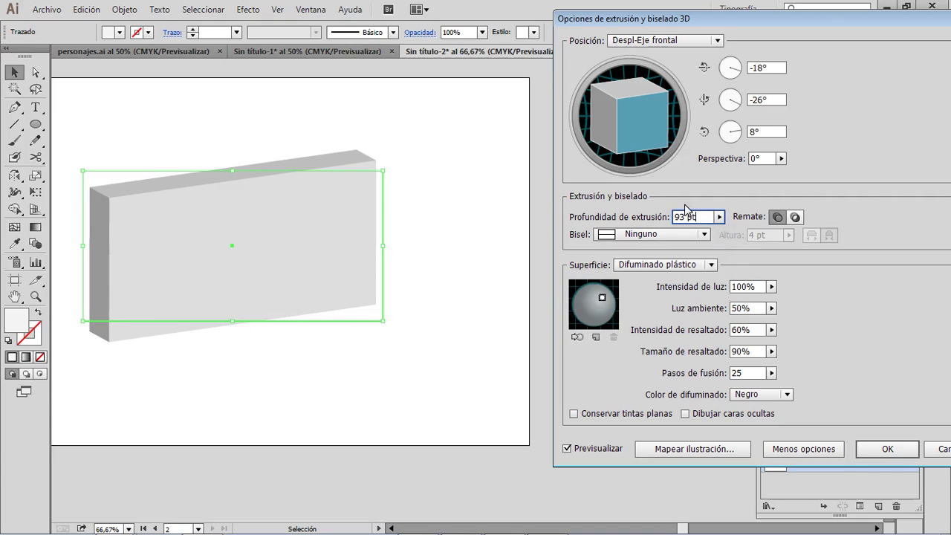
pyautogui.press('Up')
pyautogui.hotkey('shift', 'Up')
pyautogui.hotkey('shift', 'Up')
pyautogui.press('Up')
pyautogui.press('Up')
pyautogui.press('Up')
pyautogui.press('Up')
pyautogui.press('Down')
pyautogui.press('Down')
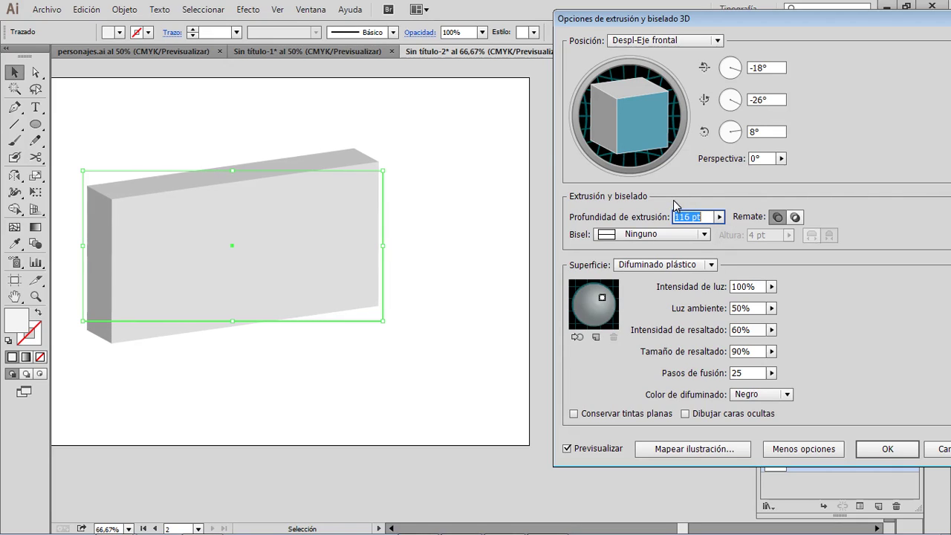
pyautogui.hotkey('shift', 'Up')
pyautogui.hotkey('shift', 'Up')
pyautogui.hotkey('shift', 'Up')
pyautogui.hotkey('shift', 'Up')
pyautogui.press('Up')
pyautogui.press('Up')
pyautogui.press('Up')
pyautogui.press('Up')
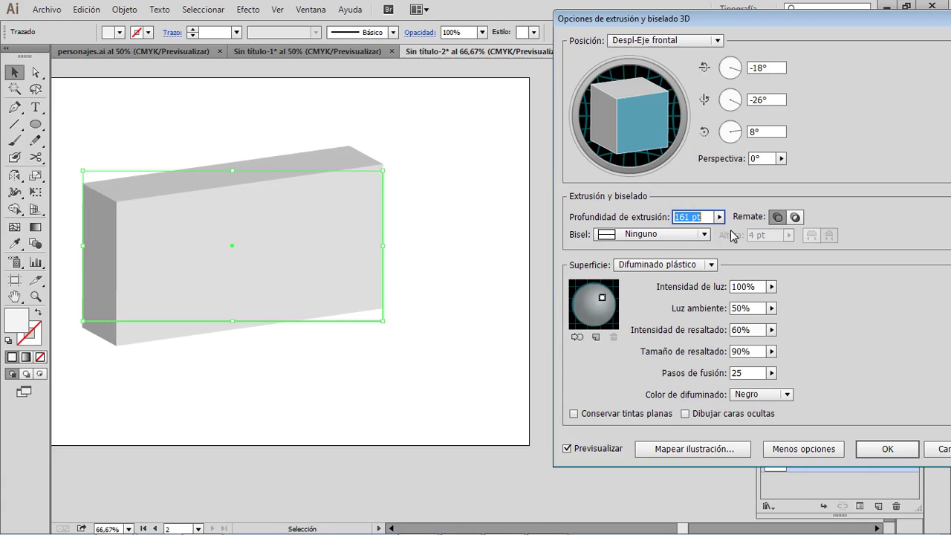
# Step: Map the GRAFICA FRONTAL symbol onto surface 1 of the extruded box with artwork shading enabled
pyautogui.moveTo(746, 33); pyautogui.dragTo(682, 31)
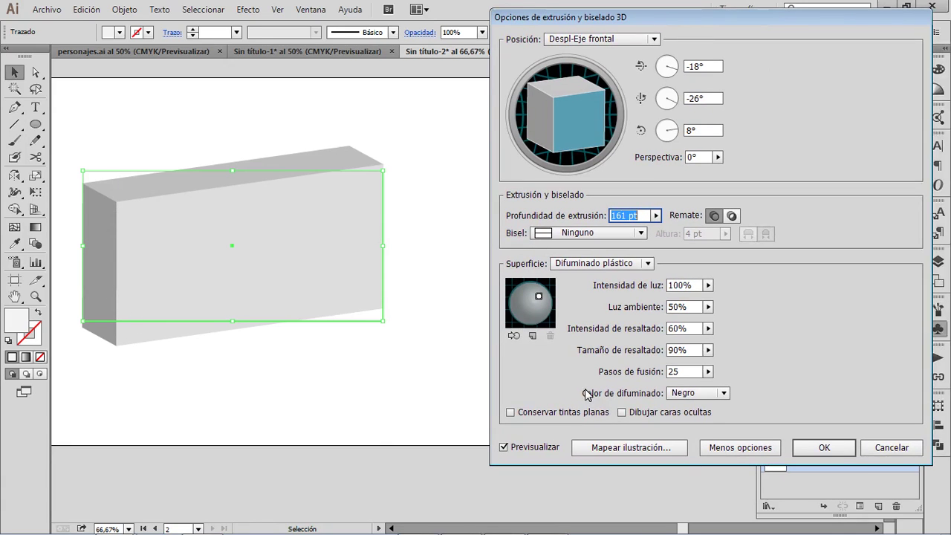
pyautogui.click(649, 449)
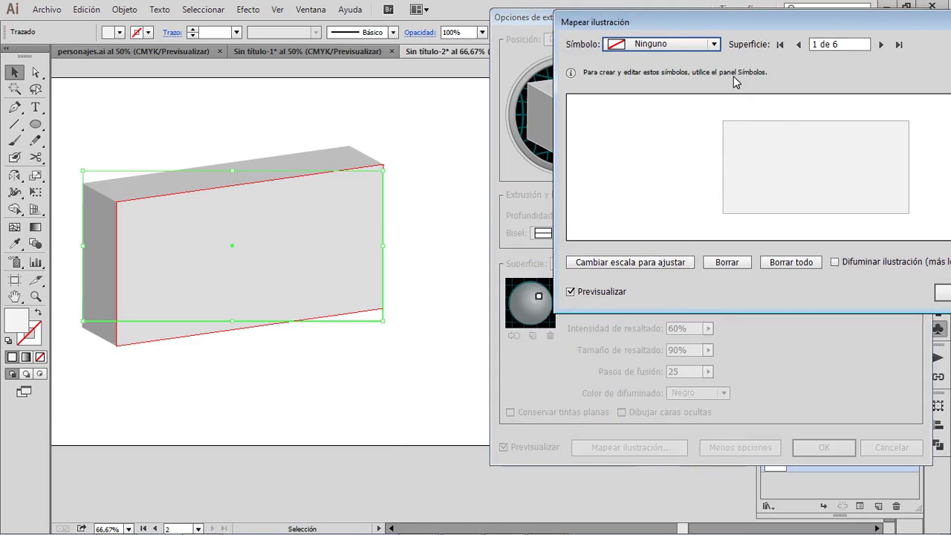
pyautogui.click(709, 44)
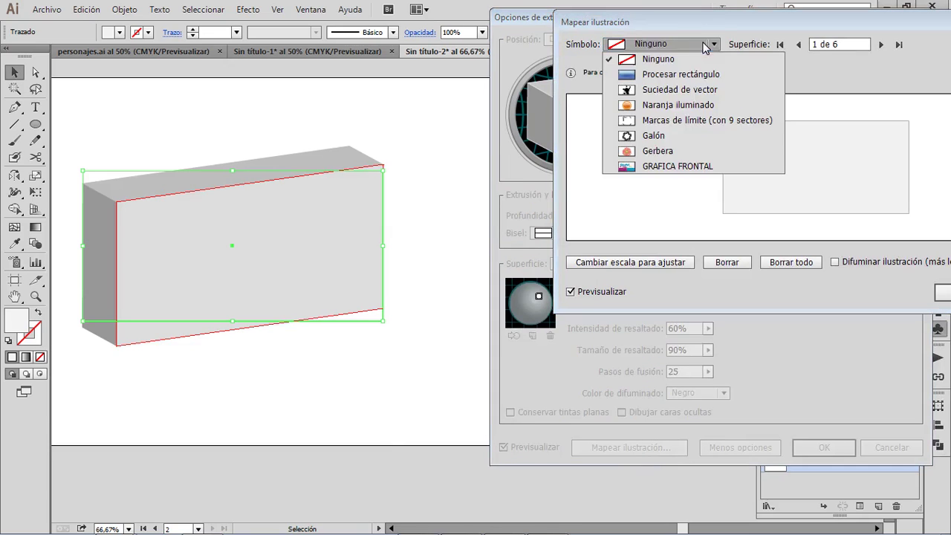
pyautogui.click(687, 168)
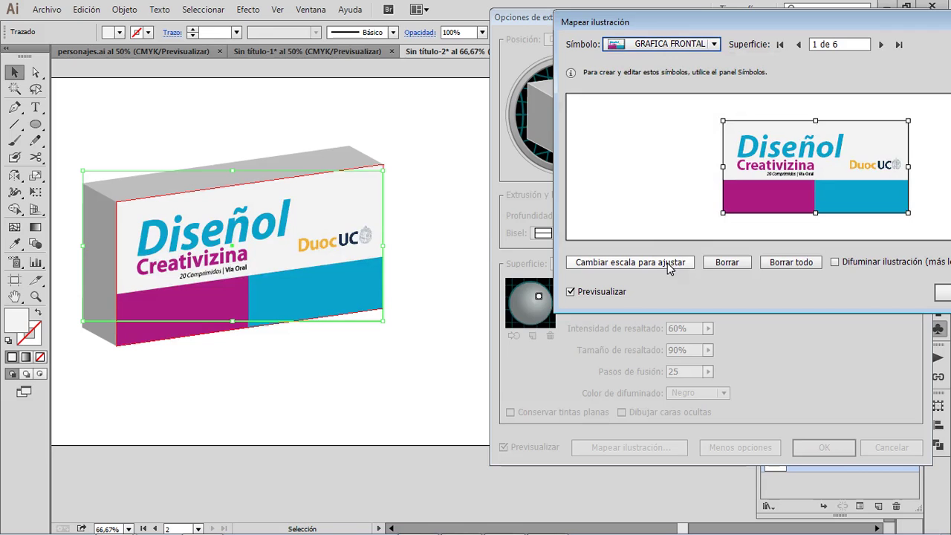
pyautogui.moveTo(719, 23); pyautogui.dragTo(569, 116)
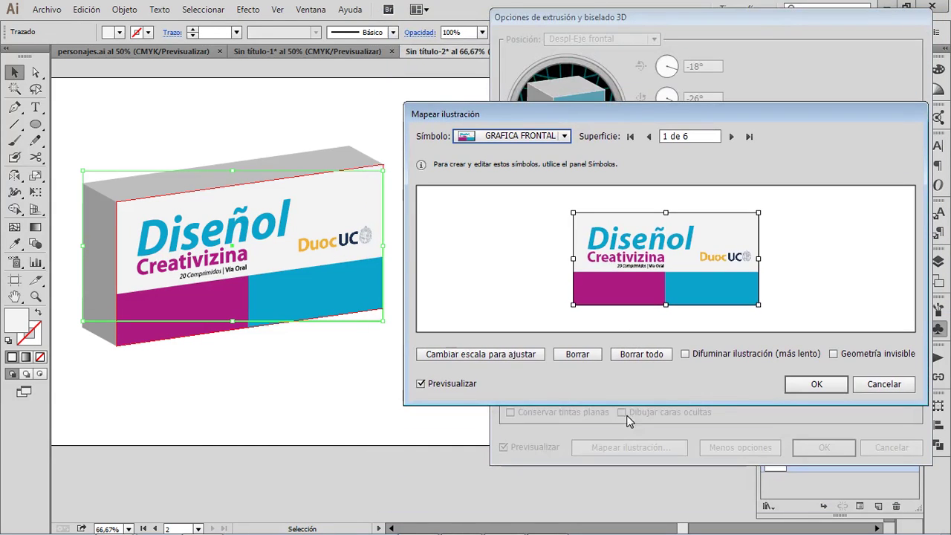
pyautogui.click(684, 354)
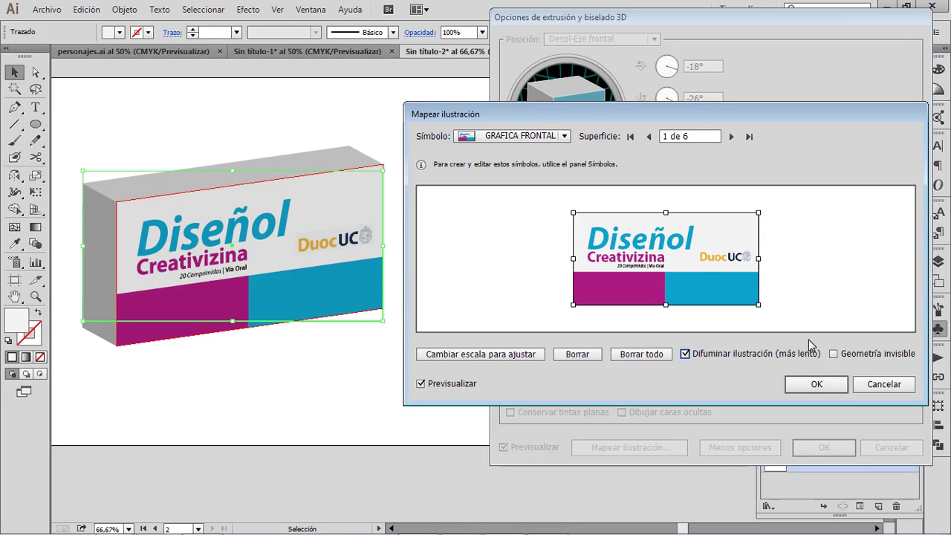
pyautogui.moveTo(729, 115); pyautogui.dragTo(710, 75)
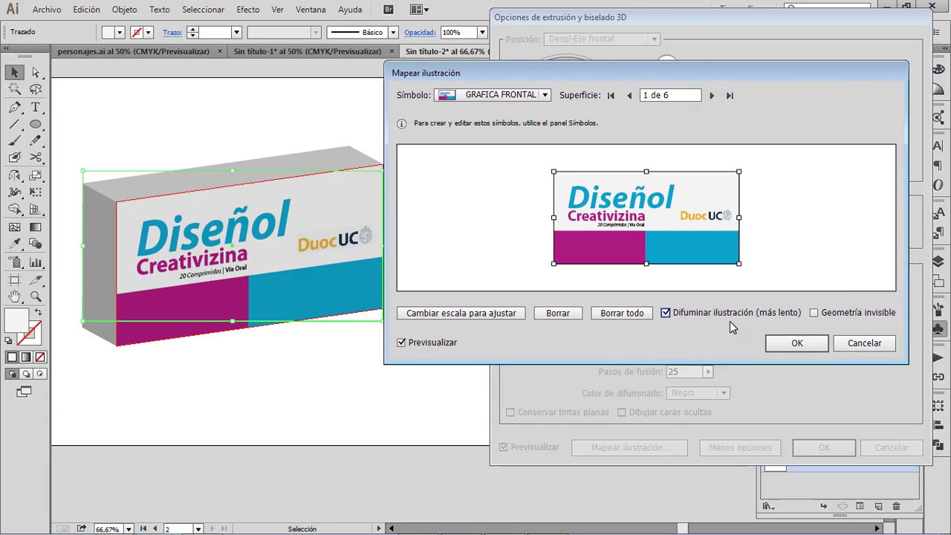
pyautogui.click(788, 346)
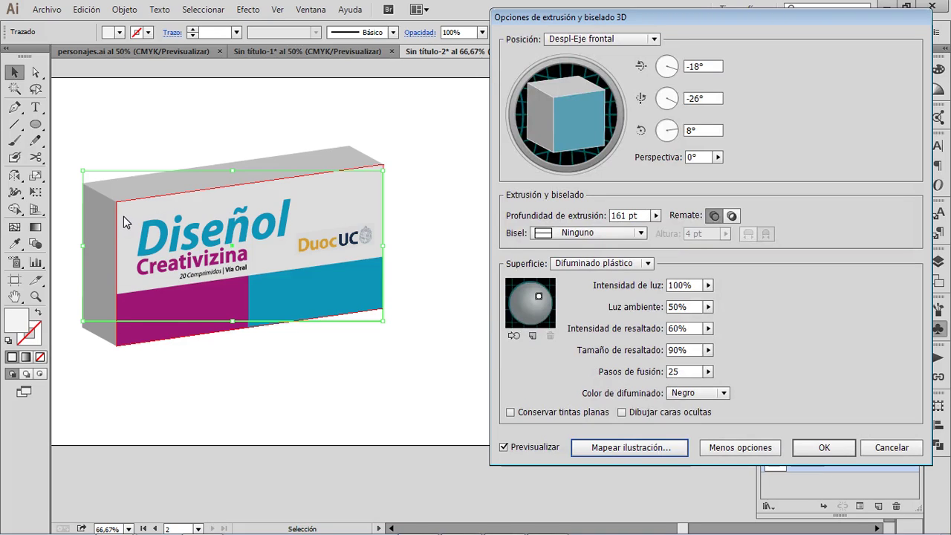
# Step: Try to turn the box freehand to face its side, adjusting the X-axis rotation to -56°
pyautogui.moveTo(571, 111)
pyautogui.mouseDown()
pyautogui.moveTo(546, 111)
pyautogui.moveTo(580, 112)
pyautogui.moveTo(568, 113)
pyautogui.mouseUp()
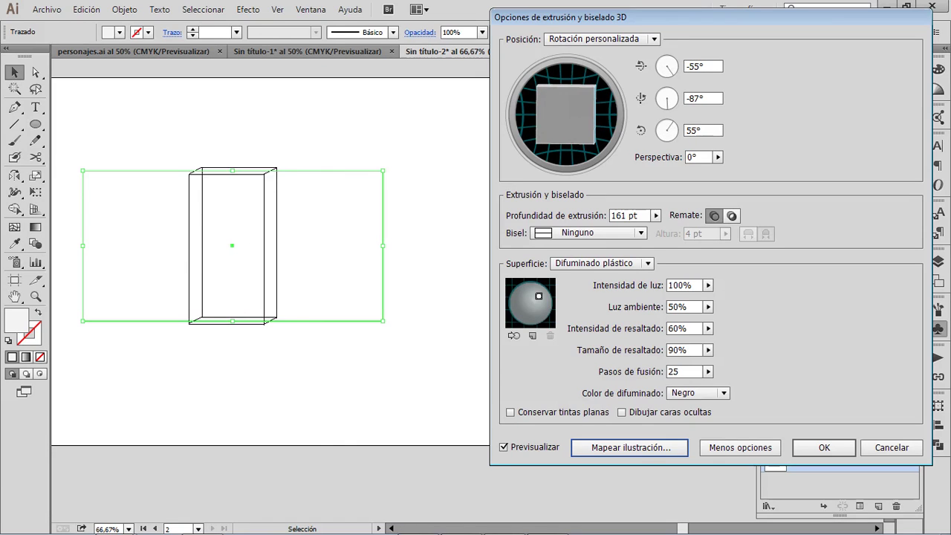
pyautogui.click(713, 65)
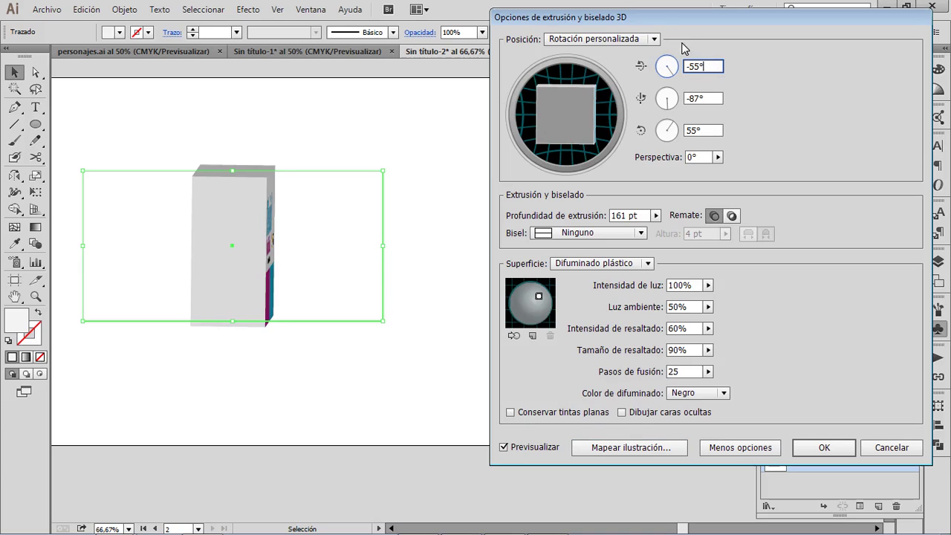
pyautogui.press('Up')
pyautogui.press('Up')
pyautogui.press('Up')
pyautogui.press('Up')
pyautogui.press('Up')
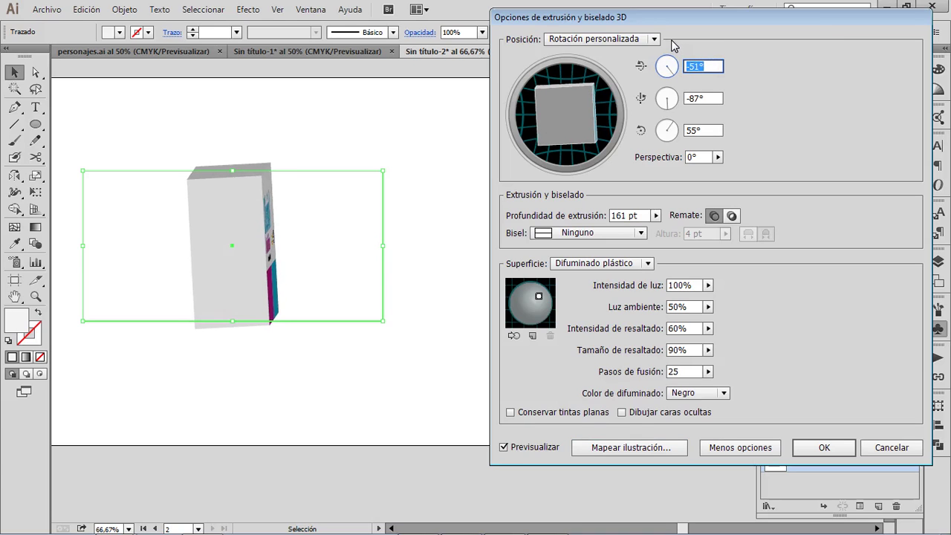
pyautogui.press('Down')
pyautogui.press('Down')
pyautogui.press('Down')
pyautogui.press('Down')
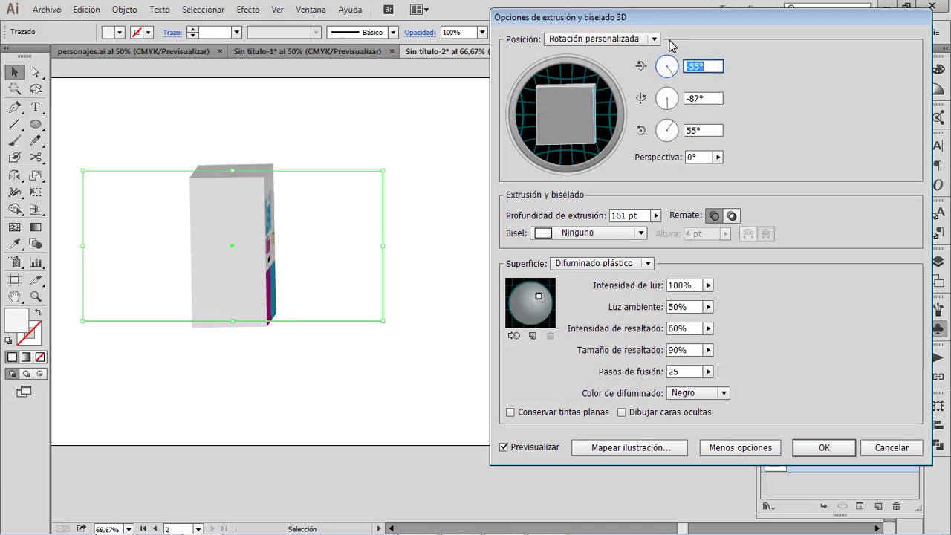
pyautogui.press('Down')
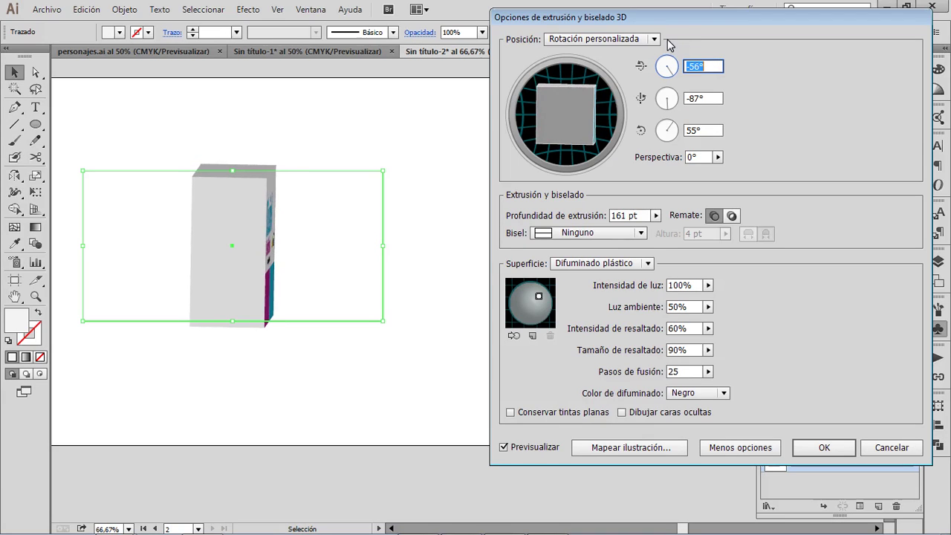
# Step: Set the box's X, Y and Z rotation angles to 90° each and apply the 3D effect
pyautogui.click(689, 126)
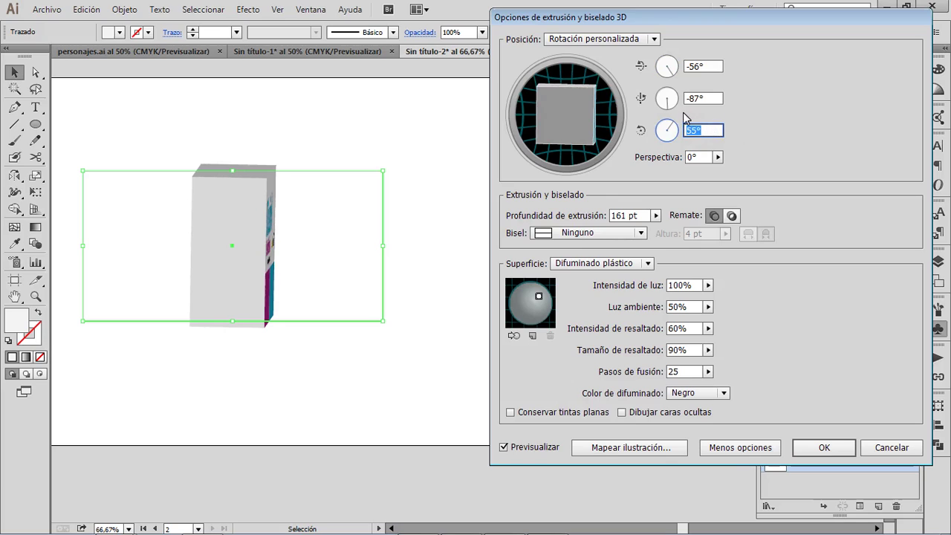
pyautogui.write('90')
pyautogui.click(698, 97)
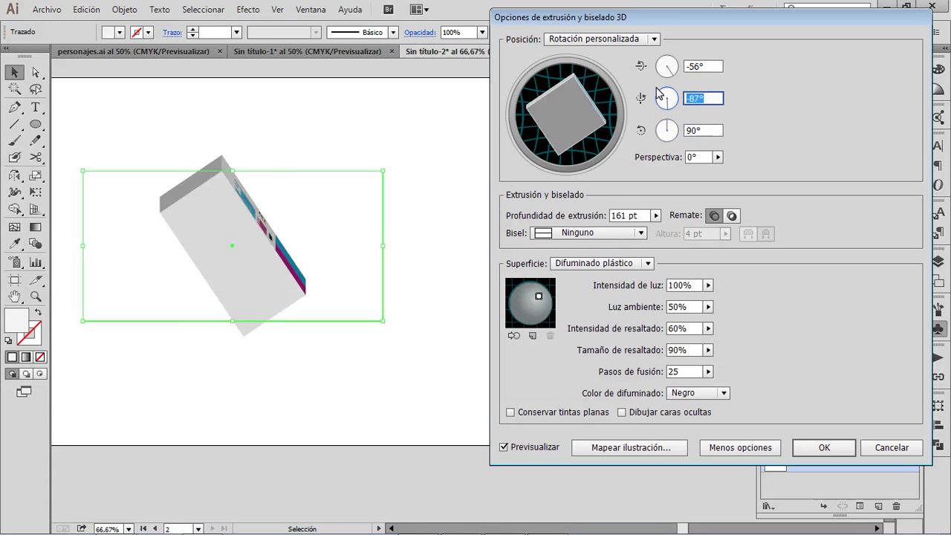
pyautogui.write('90')
pyautogui.click(709, 66)
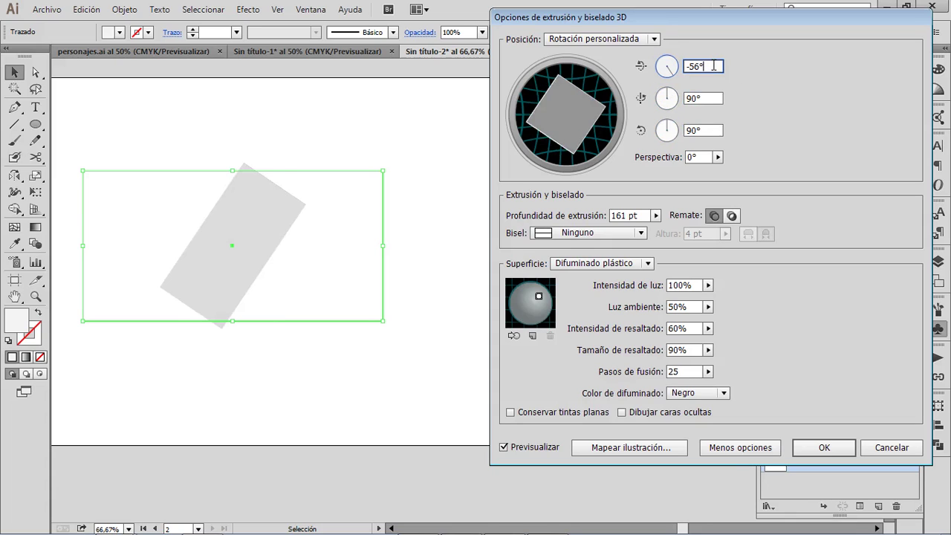
pyautogui.write('90')
pyautogui.click(709, 131)
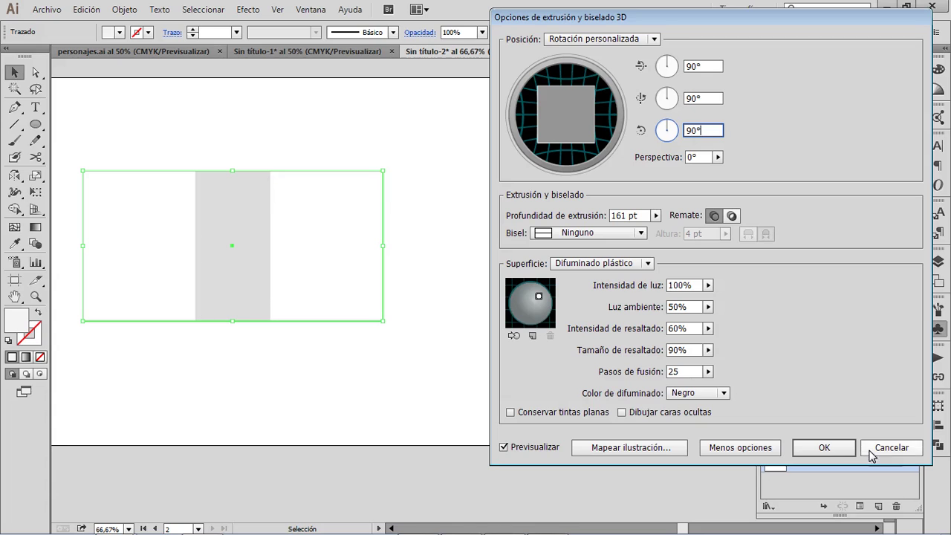
pyautogui.click(826, 448)
# Step: Draw a rectangle that exactly covers the visible grey side face of the box
pyautogui.press('space')
pyautogui.moveTo(198, 242); pyautogui.dragTo(407, 208)
pyautogui.press('z')
pyautogui.click(440, 184)
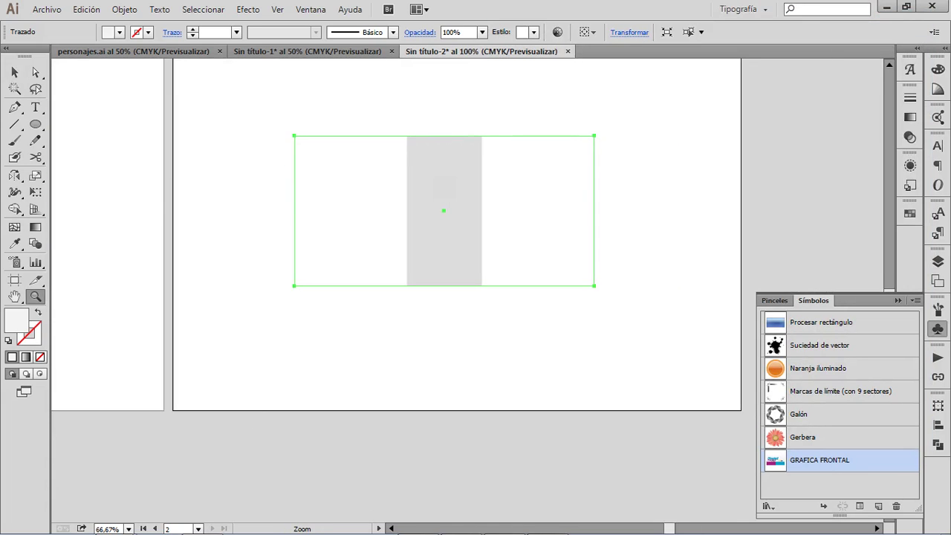
pyautogui.click(471, 289)
pyautogui.press('space')
pyautogui.moveTo(503, 341); pyautogui.dragTo(426, 255)
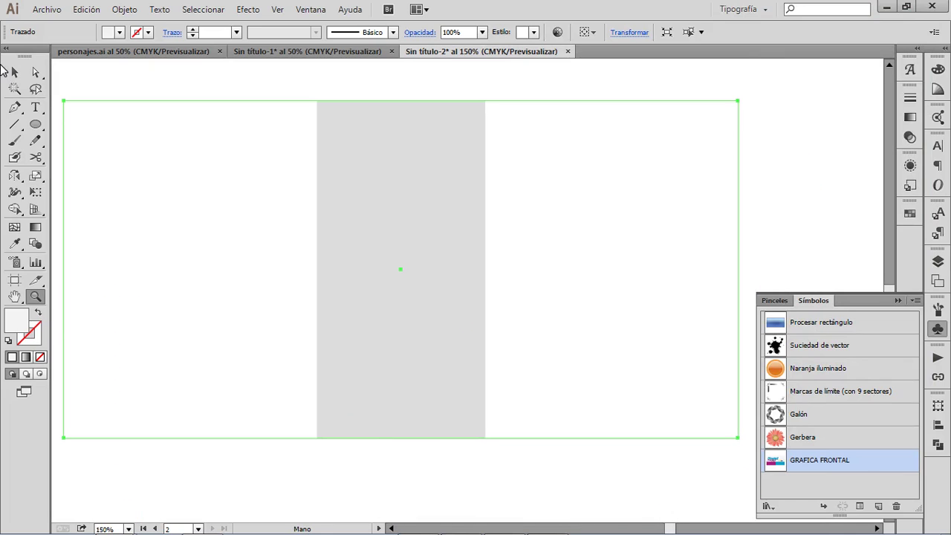
pyautogui.click(43, 127)
pyautogui.moveTo(48, 131); pyautogui.dragTo(111, 124)
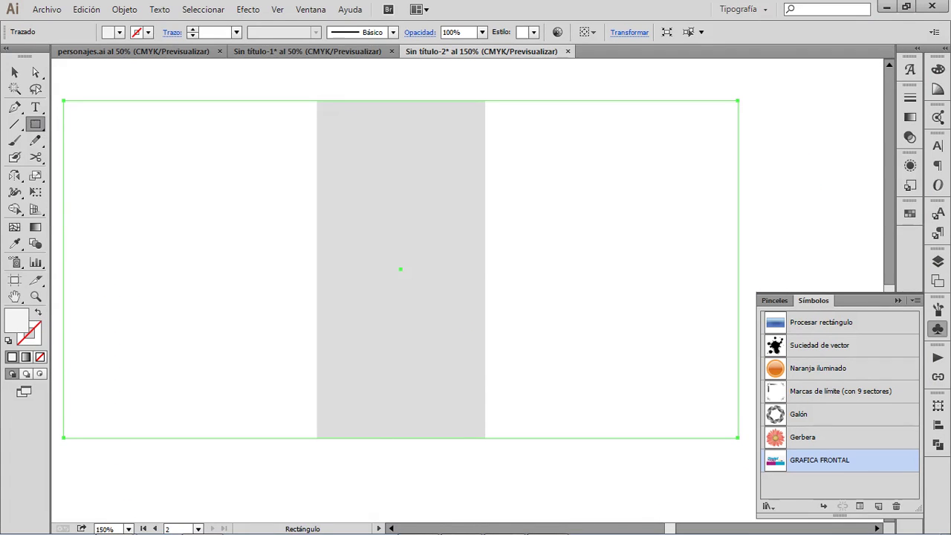
pyautogui.moveTo(317, 101); pyautogui.dragTo(484, 438)
# Step: Move the new rectangle to the first artboard, directly beside the magenta side panel
pyautogui.press('z')
pyautogui.keyDown('alt'); pyautogui.click(335, 254); pyautogui.keyUp('alt')
pyautogui.keyDown('alt'); pyautogui.click(334, 254); pyautogui.keyUp('alt')
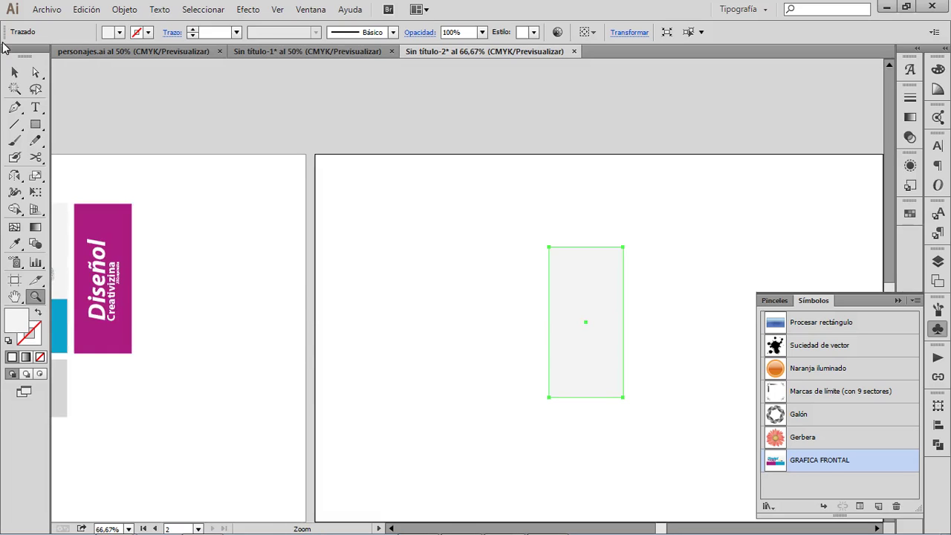
pyautogui.click(14, 72)
pyautogui.moveTo(585, 321); pyautogui.dragTo(429, 278)
# Step: Fill the new rectangle with the magenta sampled from the existing side panel
pyautogui.press('space')
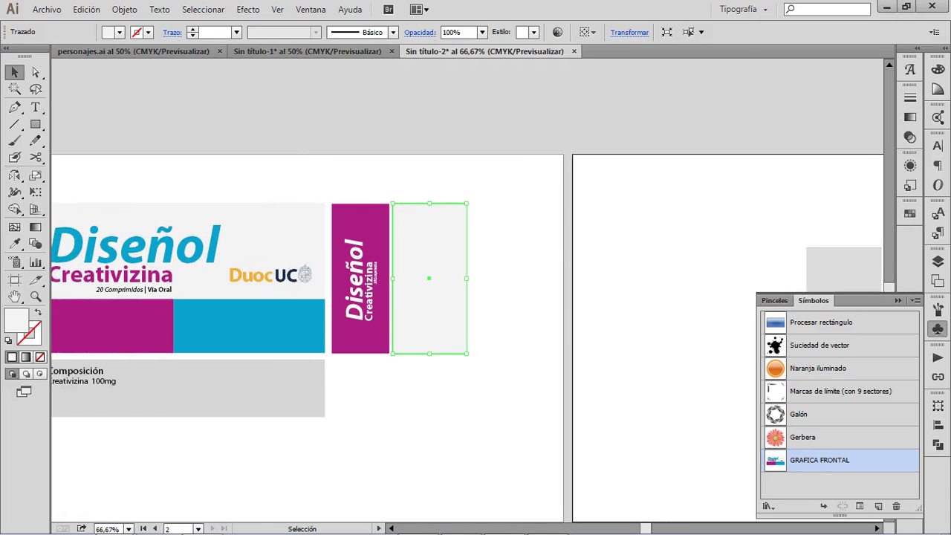
pyautogui.click(260, 245)
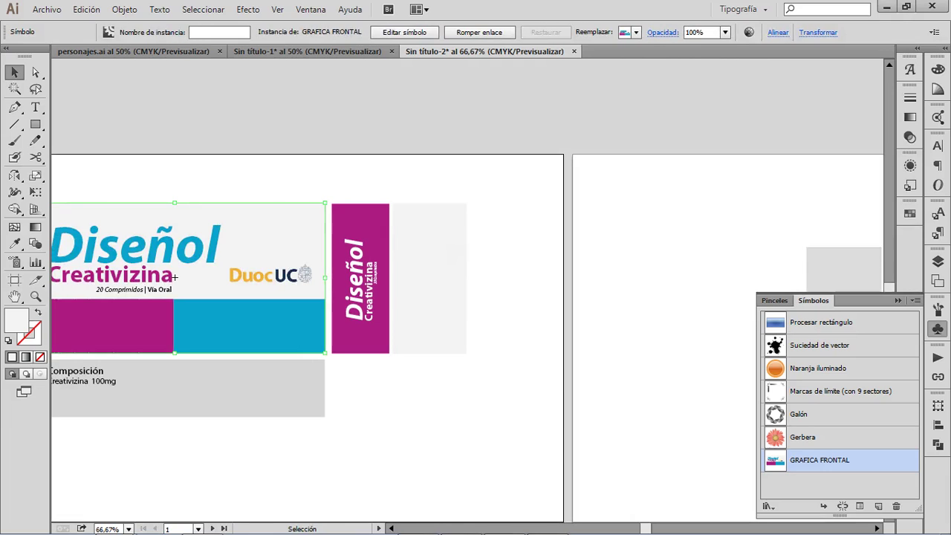
pyautogui.click(437, 272)
pyautogui.press('i')
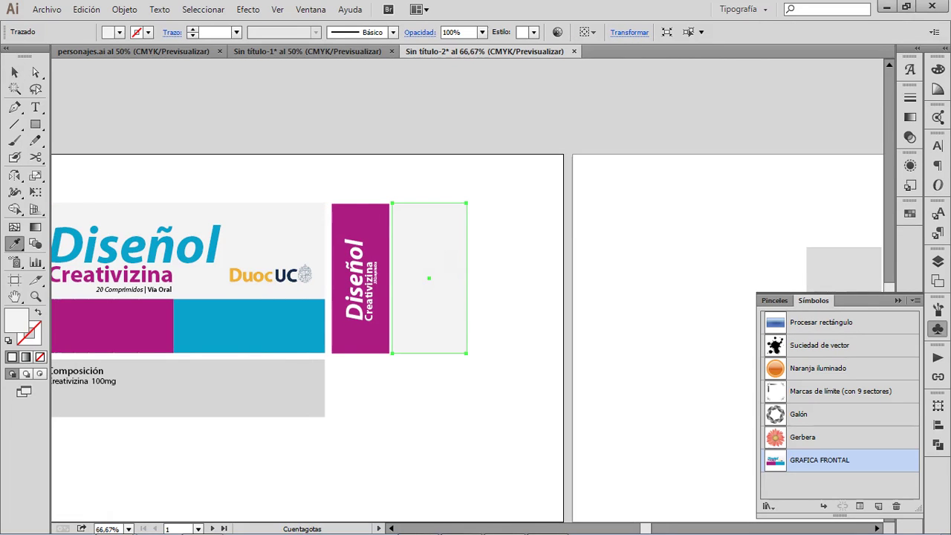
pyautogui.click(359, 334)
pyautogui.click(14, 72)
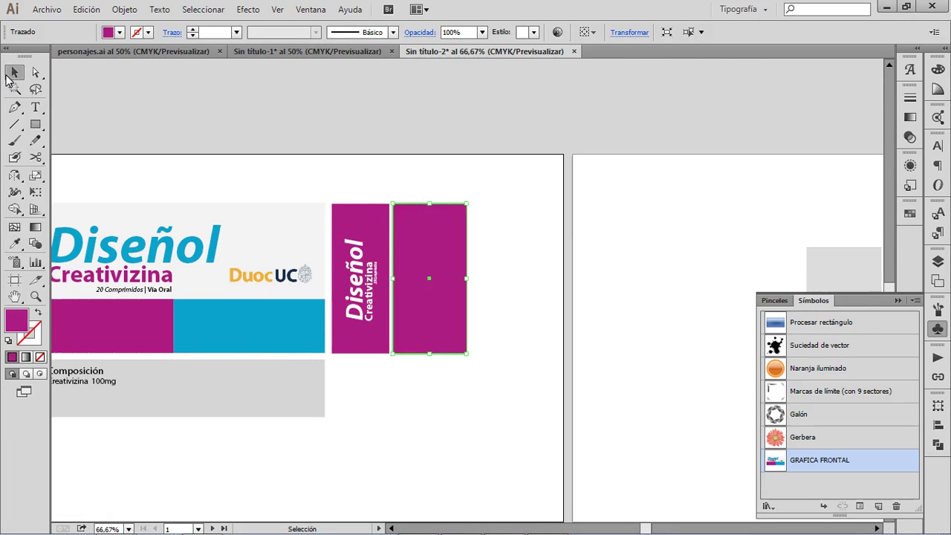
# Step: Move the vertical Diseñol and Creativizina texts from the old side panel to the centre of the new magenta rectangle
pyautogui.click(355, 280)
pyautogui.keyDown('shift'); pyautogui.click(369, 292); pyautogui.keyUp('shift')
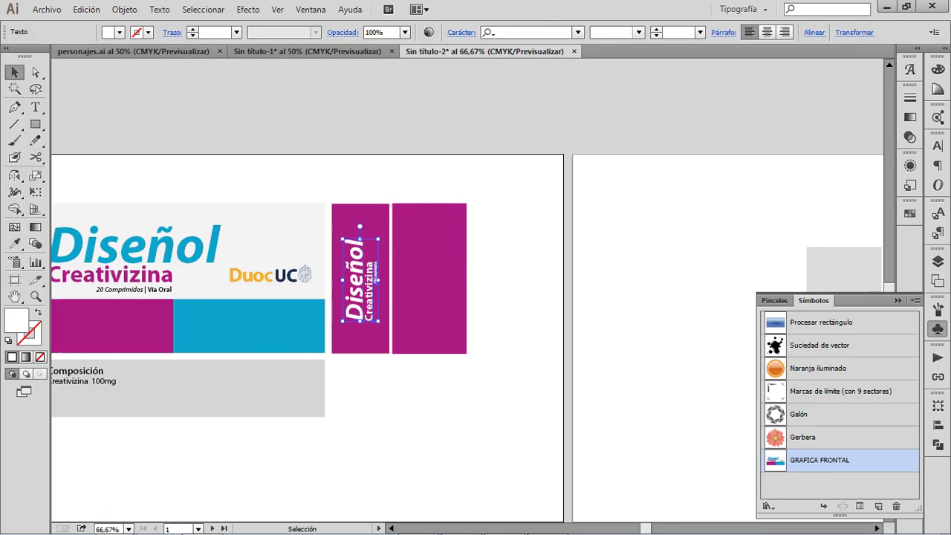
pyautogui.moveTo(359, 280); pyautogui.dragTo(427, 280)
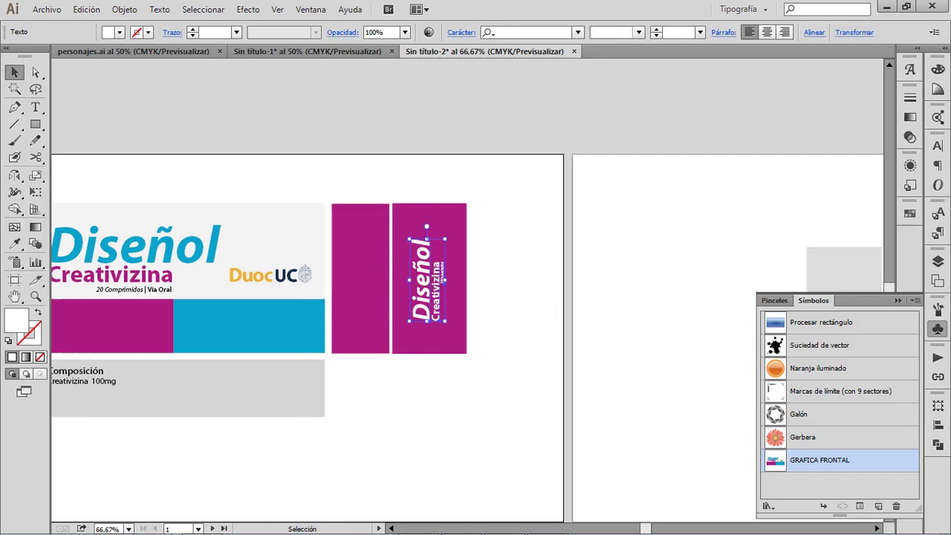
# Step: Save the new magenta side panel together with its vertical texts as a symbol named "grafica LATERAL"
pyautogui.click(506, 204)
pyautogui.press('space')
pyautogui.moveTo(506, 205); pyautogui.dragTo(326, 213)
pyautogui.moveTo(339, 179); pyautogui.dragTo(214, 370)
pyautogui.moveTo(246, 338); pyautogui.dragTo(804, 489)
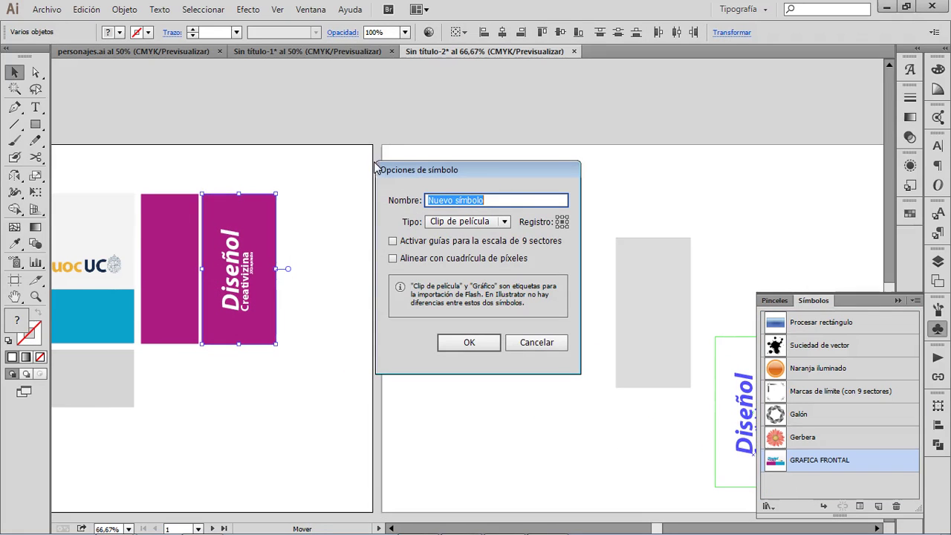
pyautogui.write('grafica LATERAL')
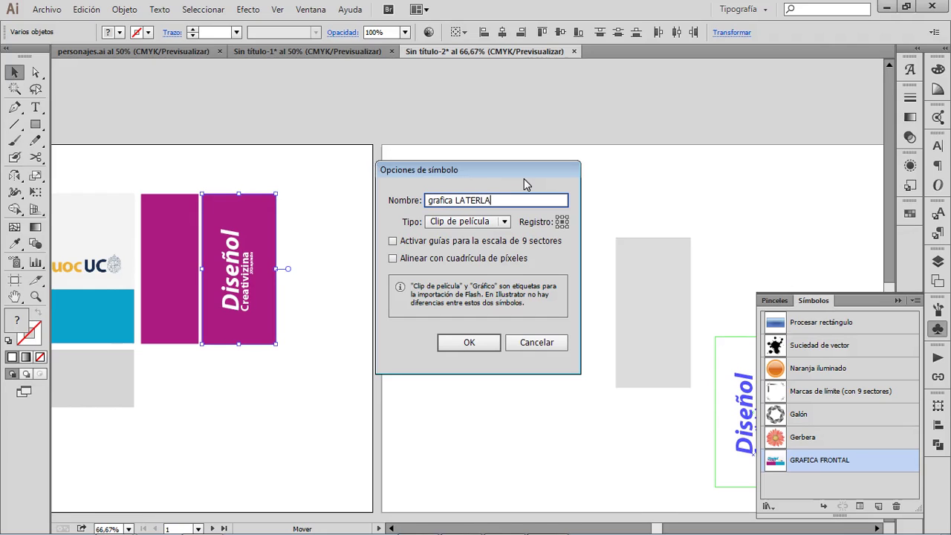
pyautogui.click(475, 346)
pyautogui.moveTo(511, 349); pyautogui.dragTo(192, 277)
pyautogui.click(355, 260)
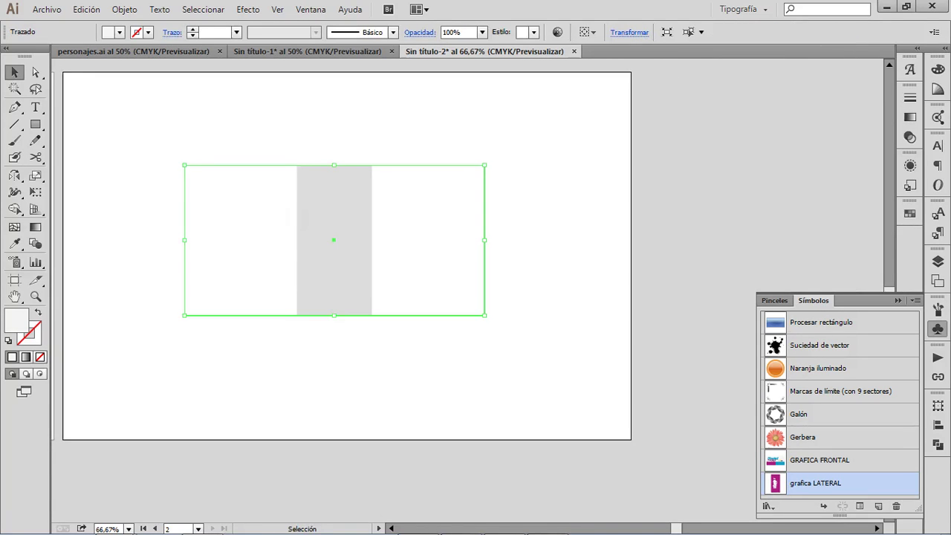
pyautogui.click(251, 11)
pyautogui.moveTo(282, 92)
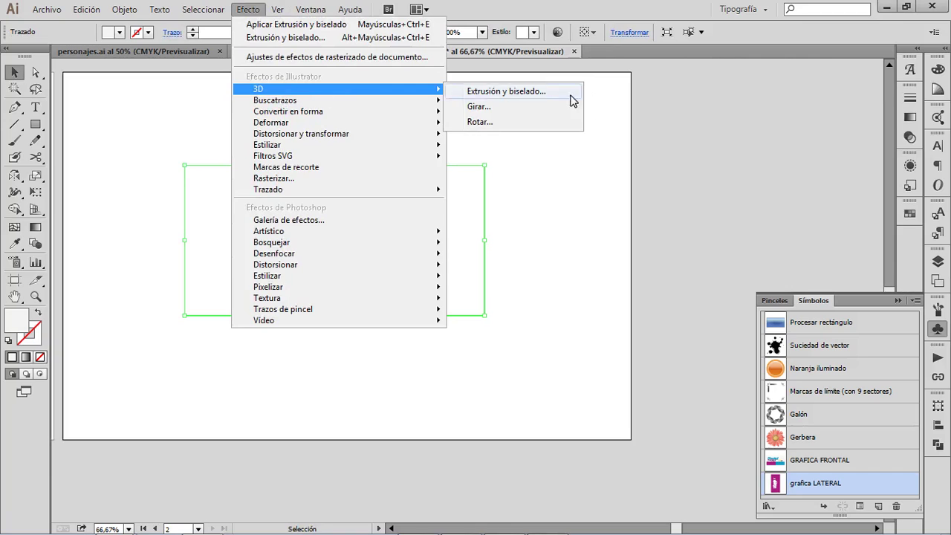
pyautogui.click(650, 238)
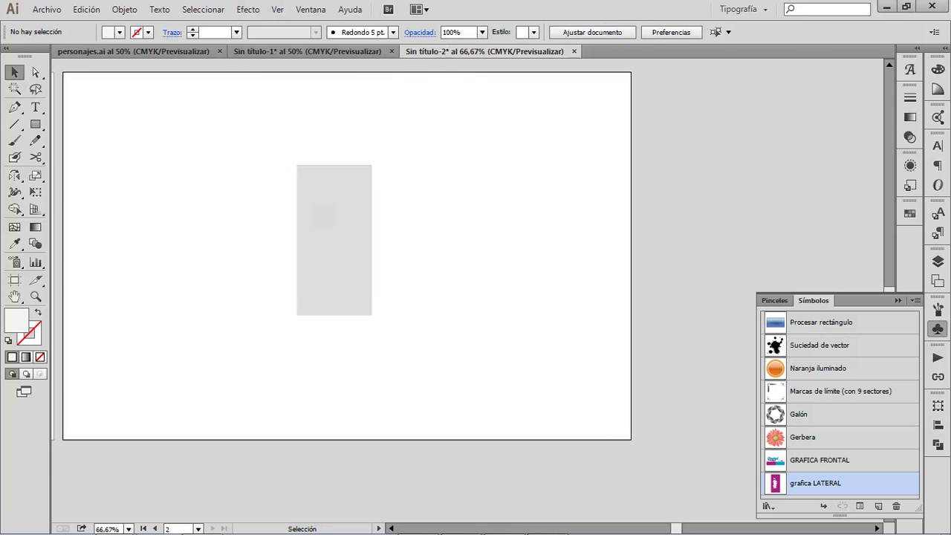
# Step: Reopen the box's existing 3D Extrude & Bevel effect with preview and rotate it to about -10°, 54°, -8°
pyautogui.click(324, 215)
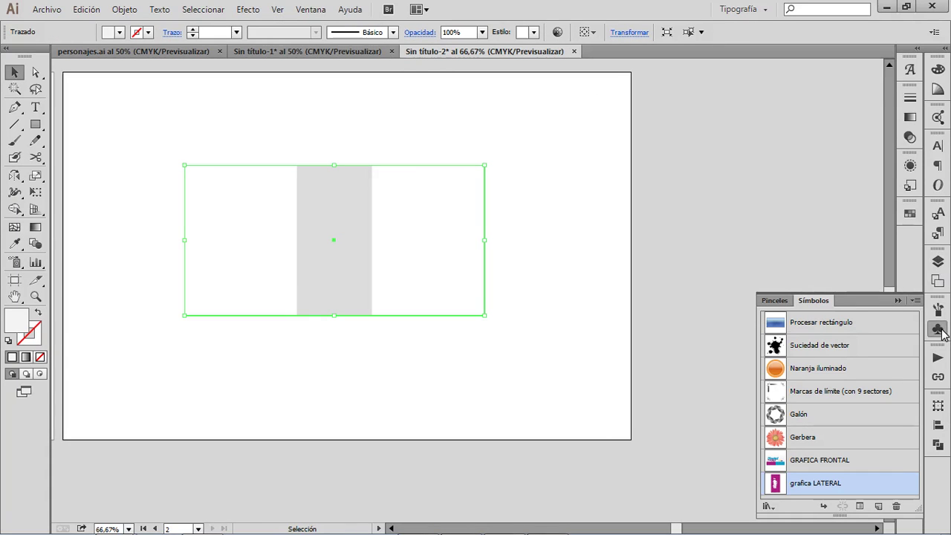
pyautogui.click(910, 165)
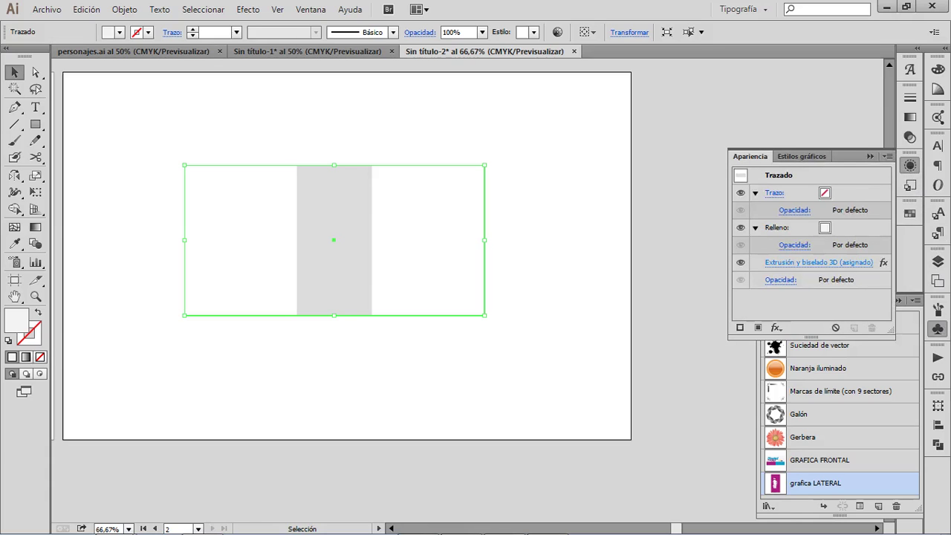
pyautogui.click(834, 264)
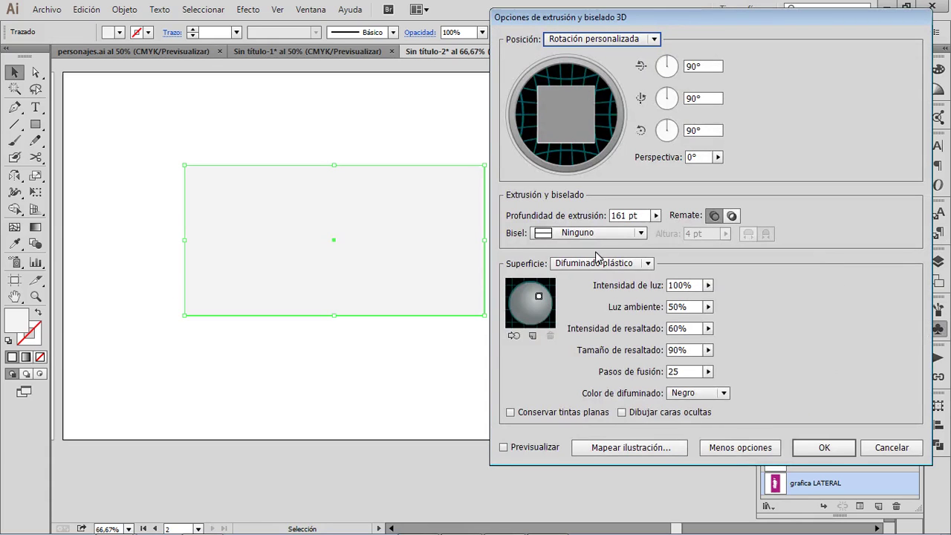
pyautogui.click(536, 448)
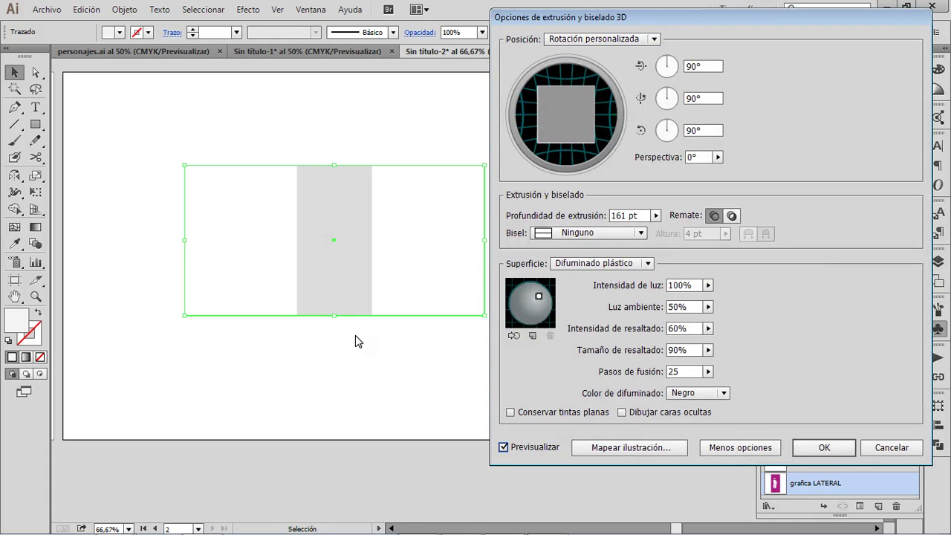
pyautogui.moveTo(556, 112); pyautogui.dragTo(587, 120)
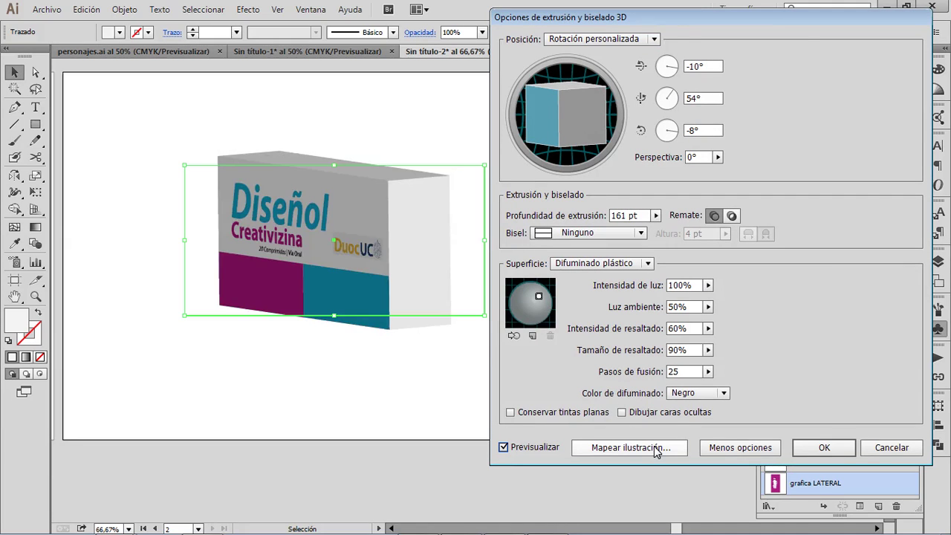
# Step: Map the grafica LATERAL symbol onto surface 3 of 6, the narrow side face of the box
pyautogui.click(654, 446)
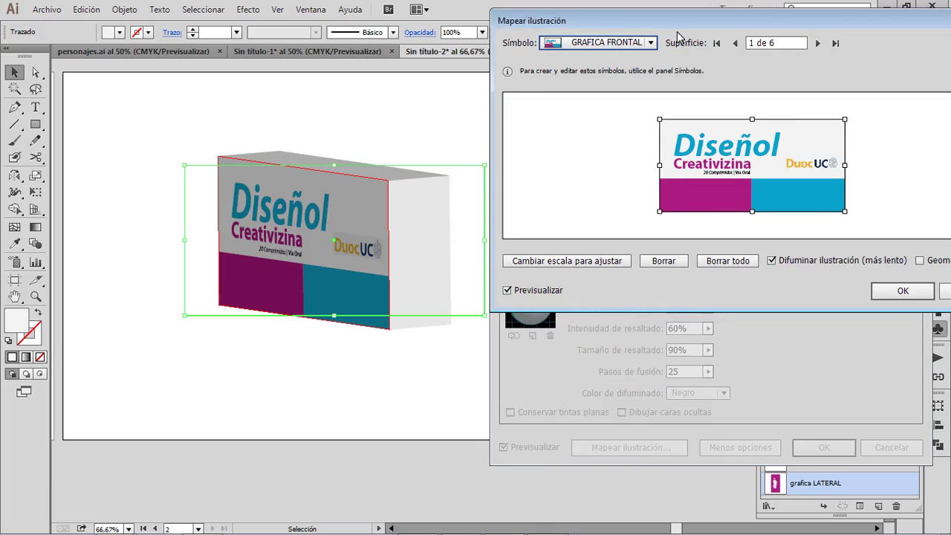
pyautogui.click(818, 43)
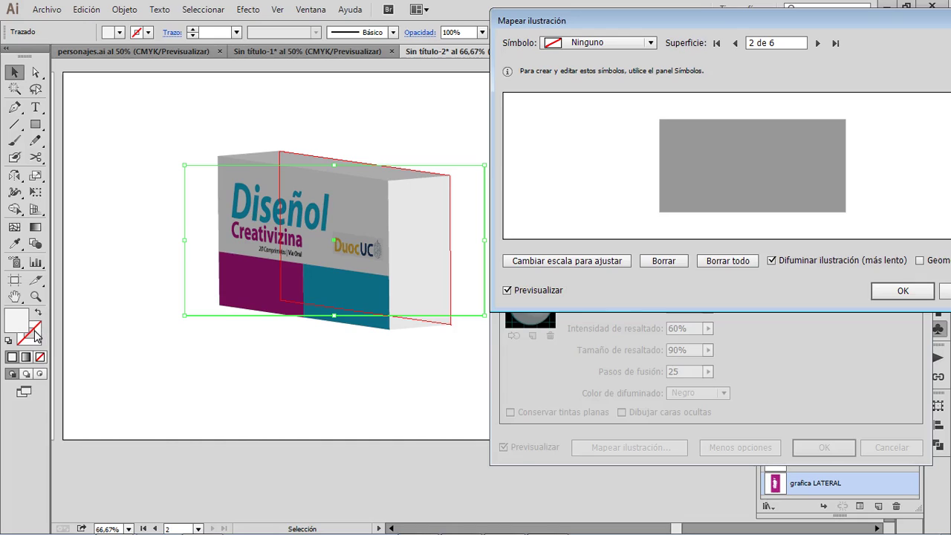
pyautogui.click(789, 43)
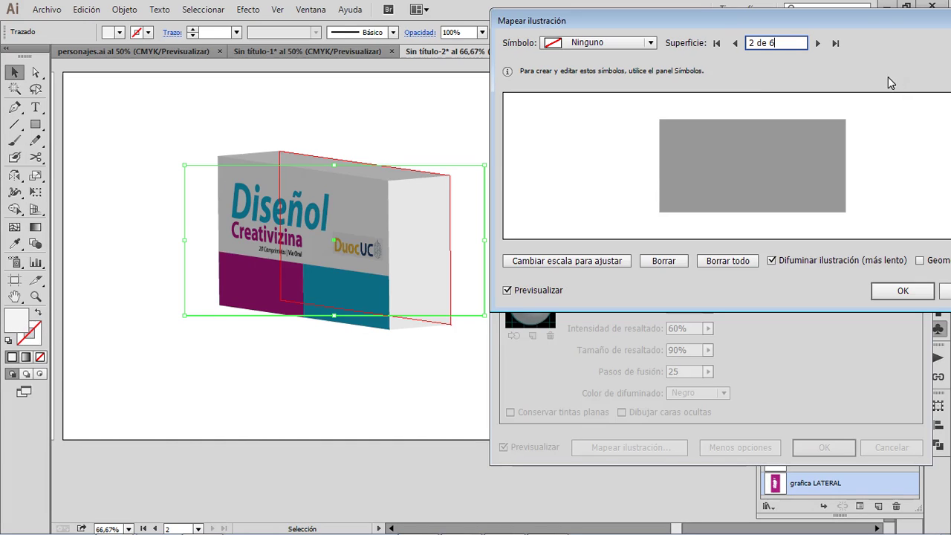
pyautogui.click(817, 43)
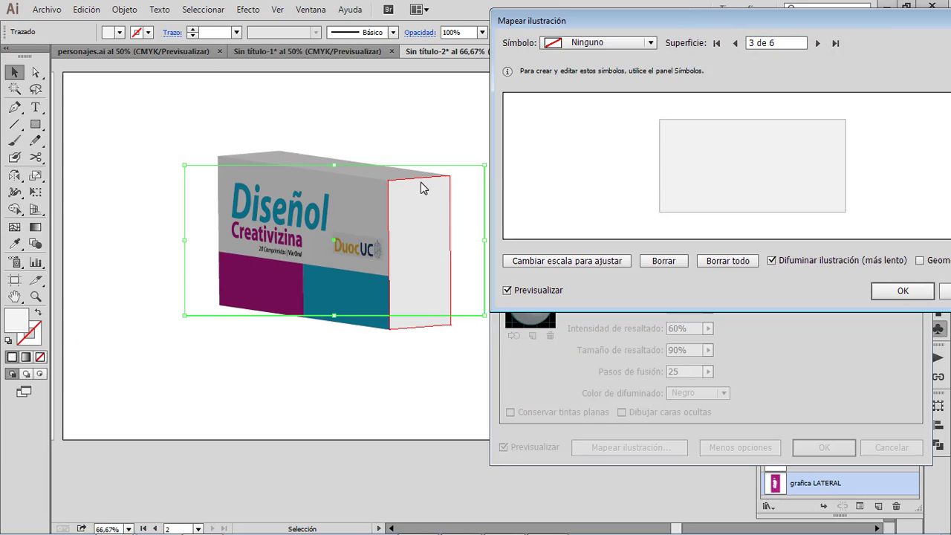
pyautogui.click(644, 45)
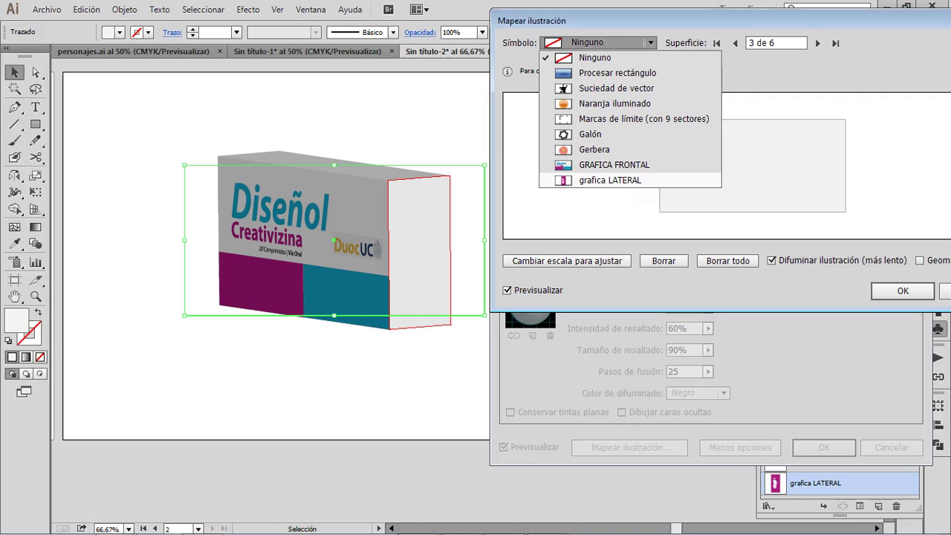
pyautogui.click(609, 180)
# Step: Rotate the mapped side artwork 90°, enlarge it slightly and centre it to cover the whole side face, then accept the mapping
pyautogui.moveTo(751, 164); pyautogui.dragTo(745, 186)
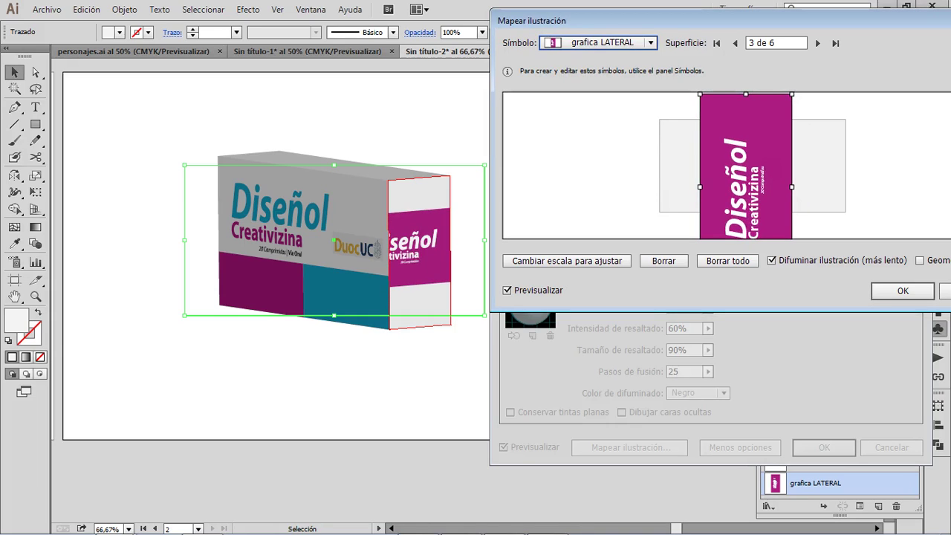
pyautogui.moveTo(804, 97); pyautogui.dragTo(871, 248)
pyautogui.moveTo(842, 219); pyautogui.dragTo(838, 233)
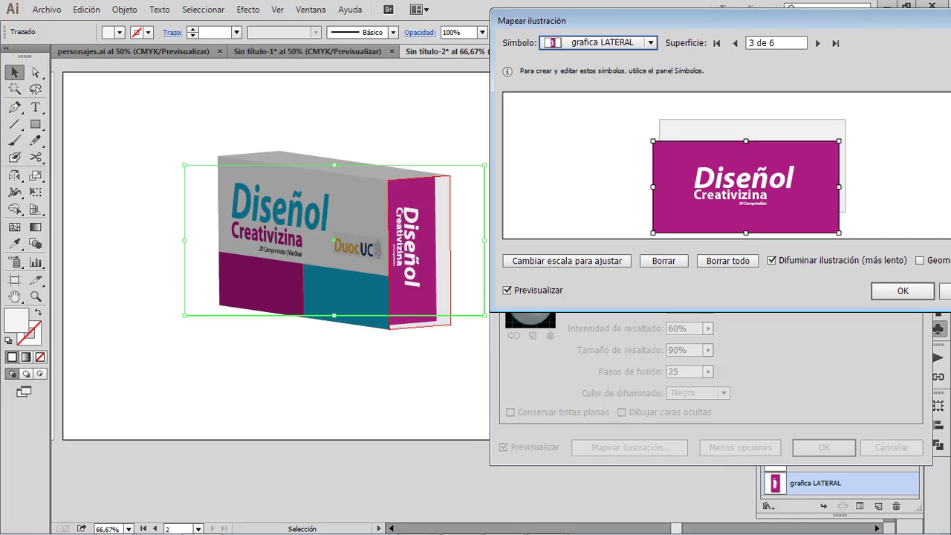
pyautogui.moveTo(746, 187); pyautogui.dragTo(753, 166)
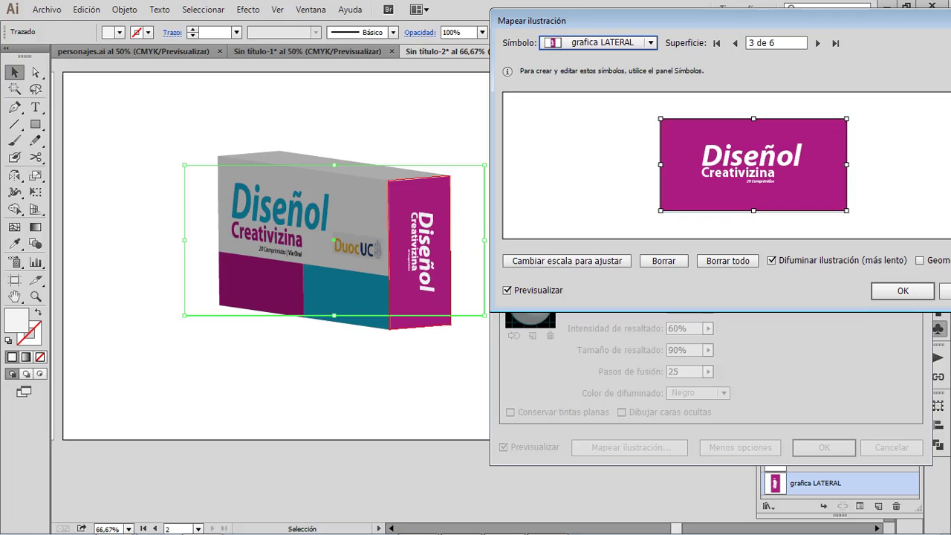
pyautogui.moveTo(846, 118); pyautogui.dragTo(849, 115)
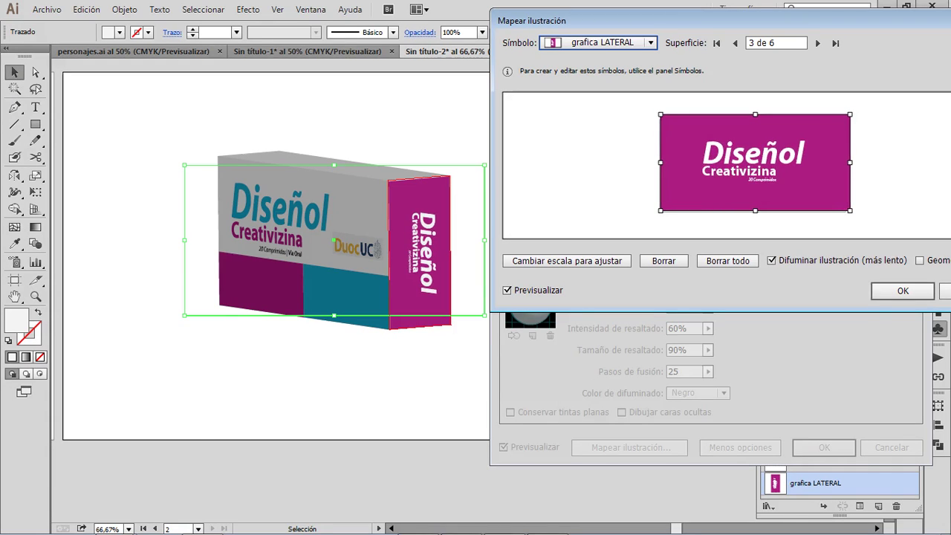
pyautogui.moveTo(755, 163); pyautogui.dragTo(753, 165)
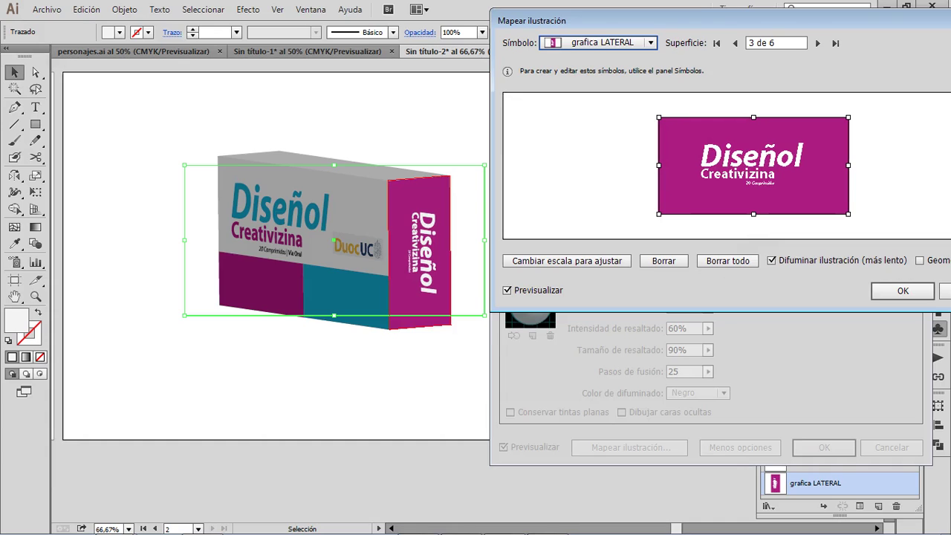
pyautogui.click(906, 290)
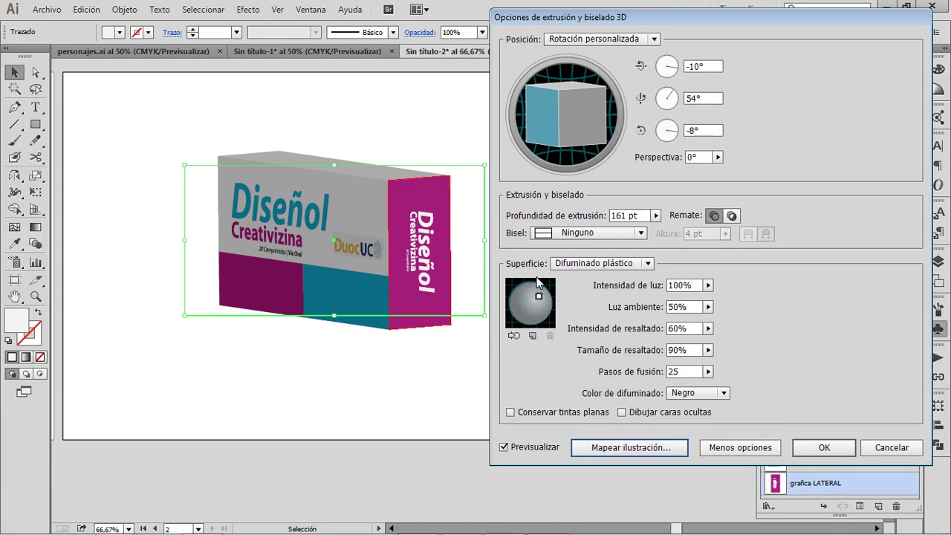
# Step: Add a second light to the shading sphere, placing it at the upper-left edge and moving the original light to the right edge
pyautogui.click(735, 448)
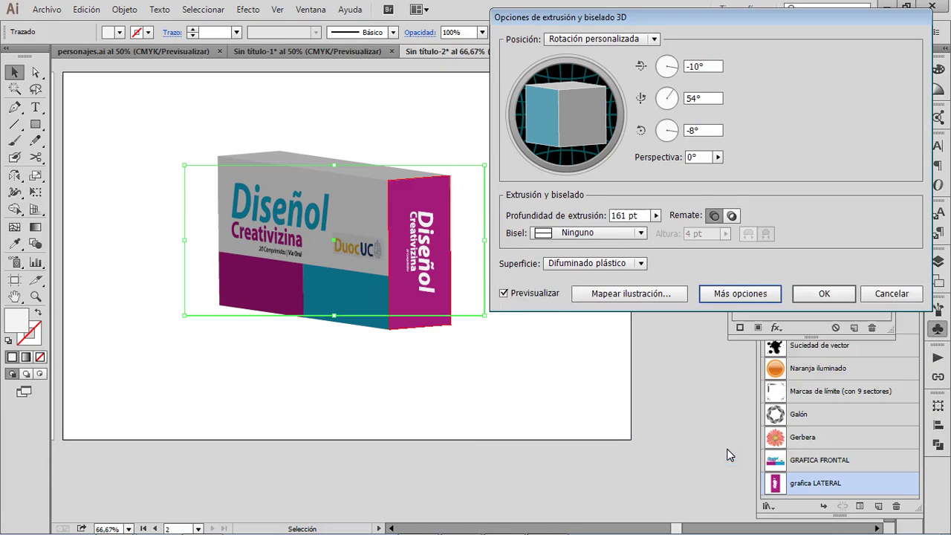
pyautogui.click(740, 293)
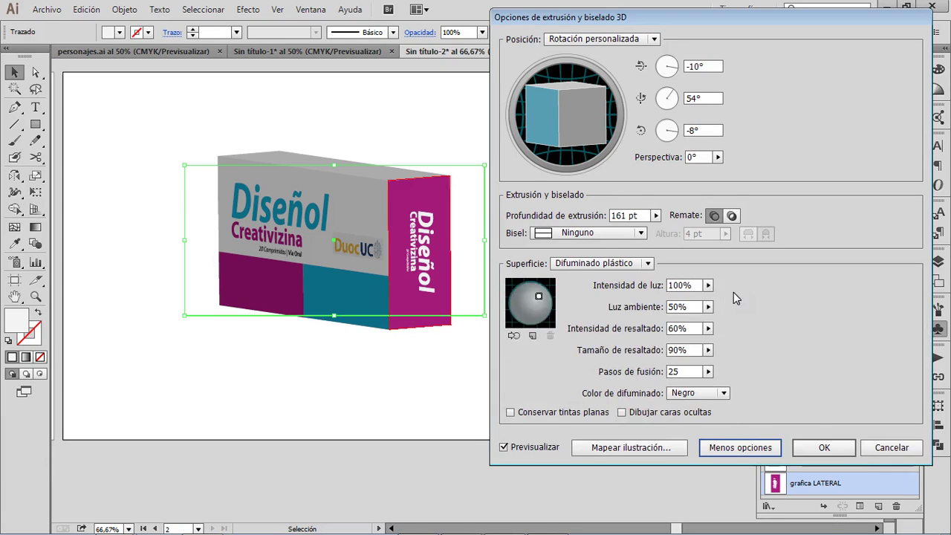
pyautogui.click(532, 336)
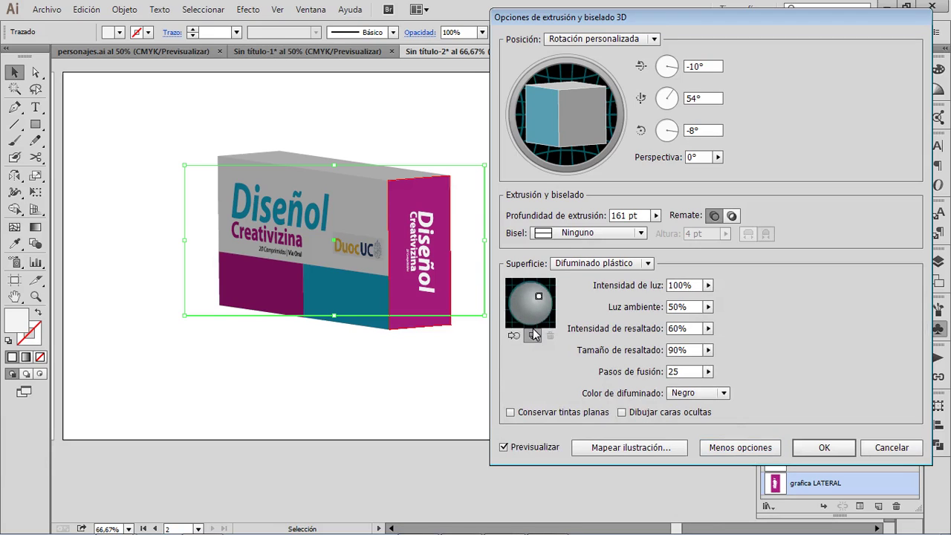
pyautogui.moveTo(531, 309)
pyautogui.mouseDown()
pyautogui.moveTo(513, 317)
pyautogui.moveTo(521, 291)
pyautogui.mouseUp()
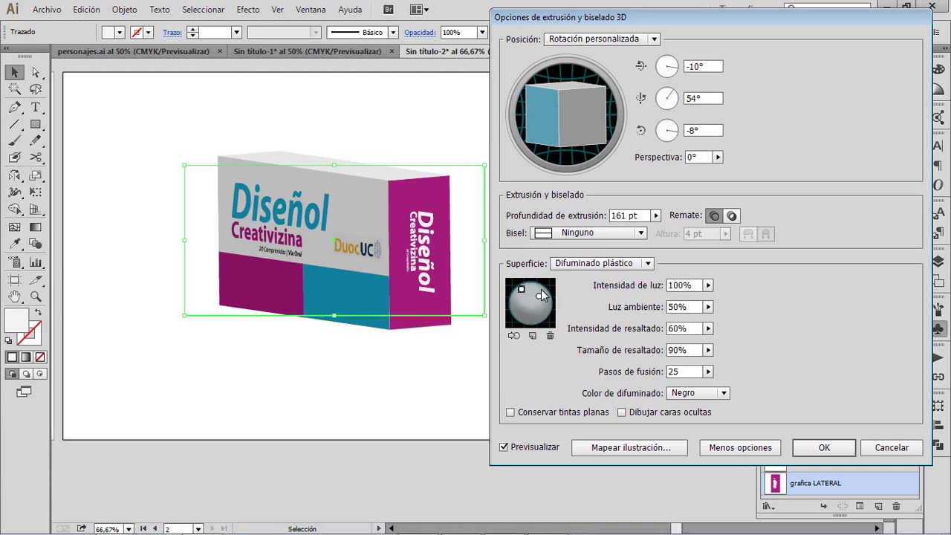
pyautogui.moveTo(538, 296); pyautogui.dragTo(548, 305)
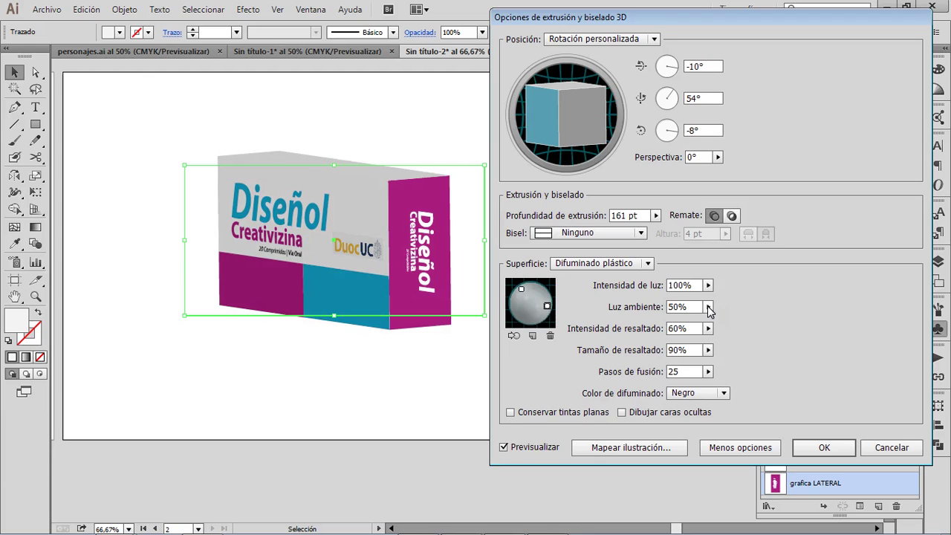
# Step: Lower the ambient light of the box's 3D shading to 11%
pyautogui.click(709, 306)
pyautogui.moveTo(672, 319); pyautogui.dragTo(643, 321)
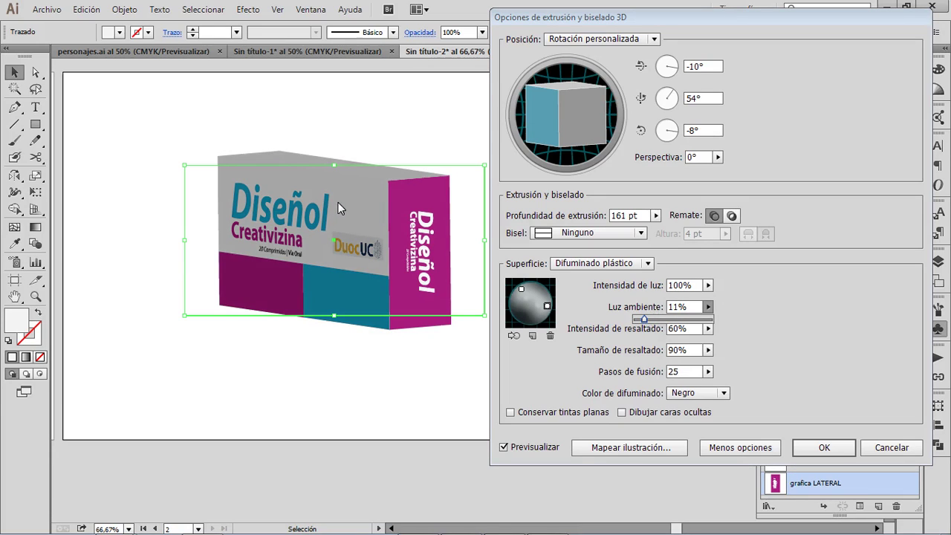
pyautogui.click(524, 293)
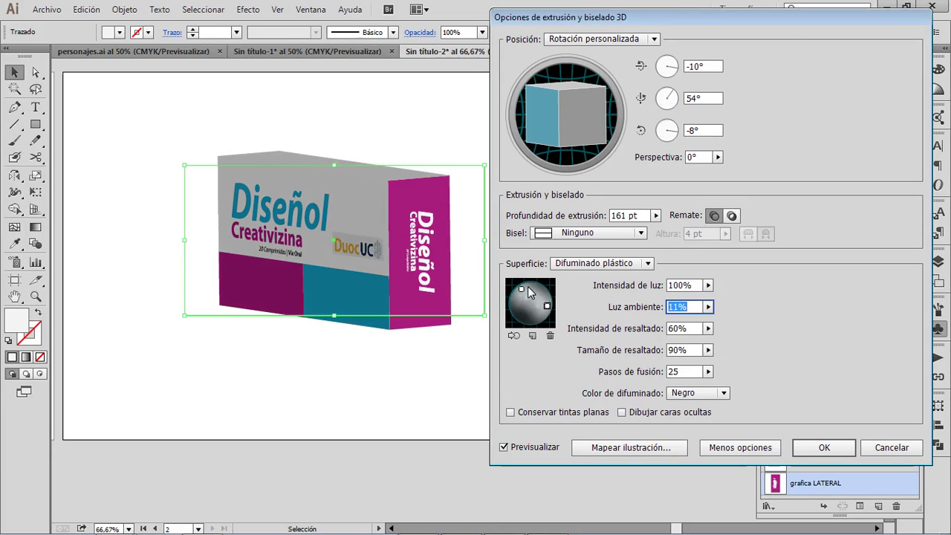
# Step: Reposition the lights on the shading sphere to brighten the front face and darken the side, apply the effect and deselect the box
pyautogui.moveTo(522, 290)
pyautogui.mouseDown()
pyautogui.moveTo(515, 298)
pyautogui.moveTo(545, 299)
pyautogui.moveTo(541, 287)
pyautogui.mouseUp()
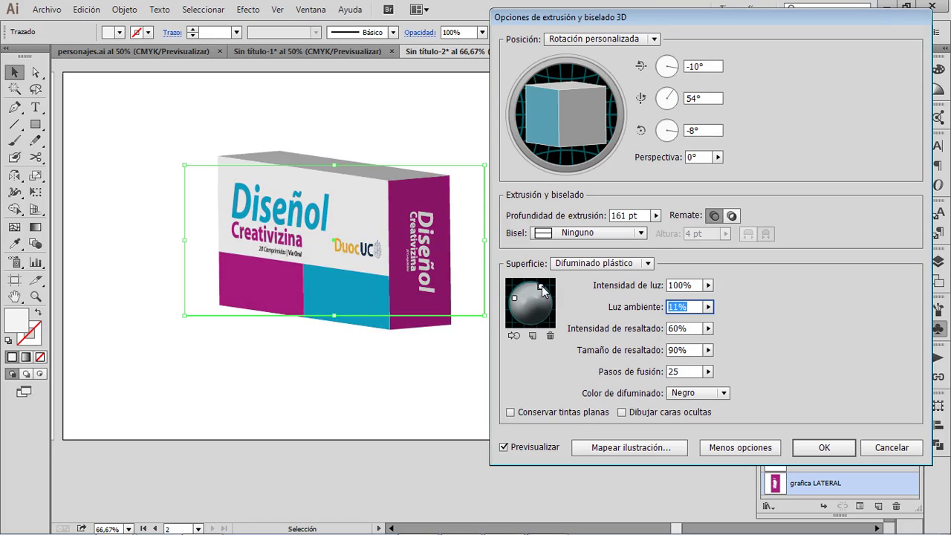
pyautogui.click(824, 448)
pyautogui.hotkey('ctrl', 'shift', 'a')
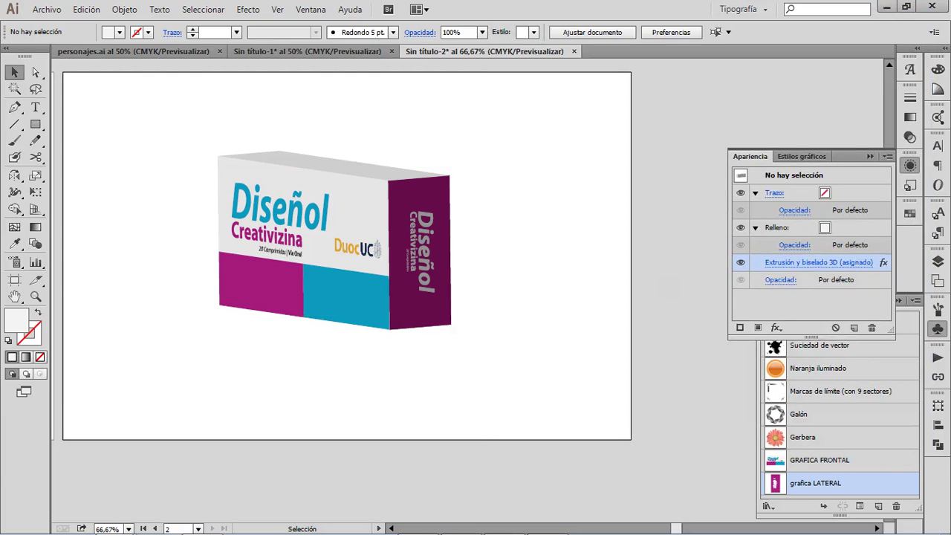
pyautogui.hotkey('ctrl', 'shift')
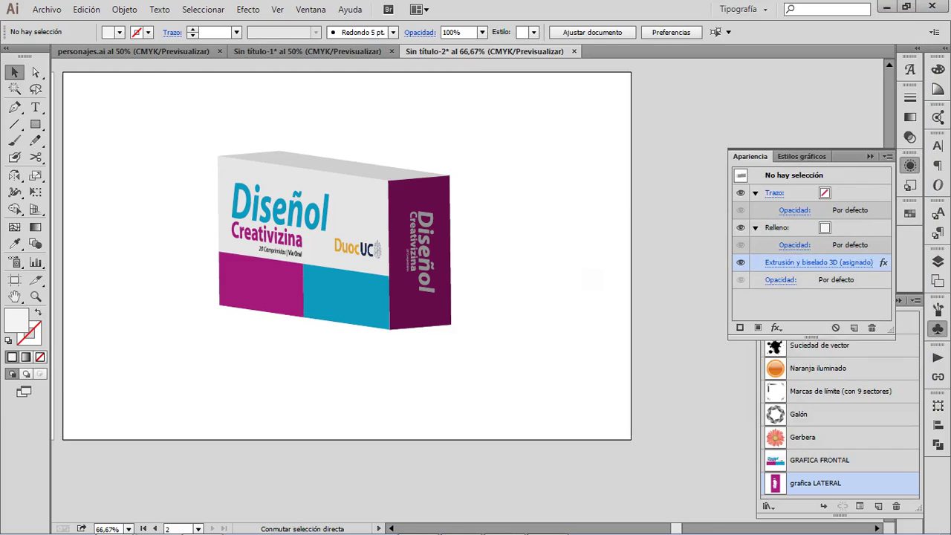